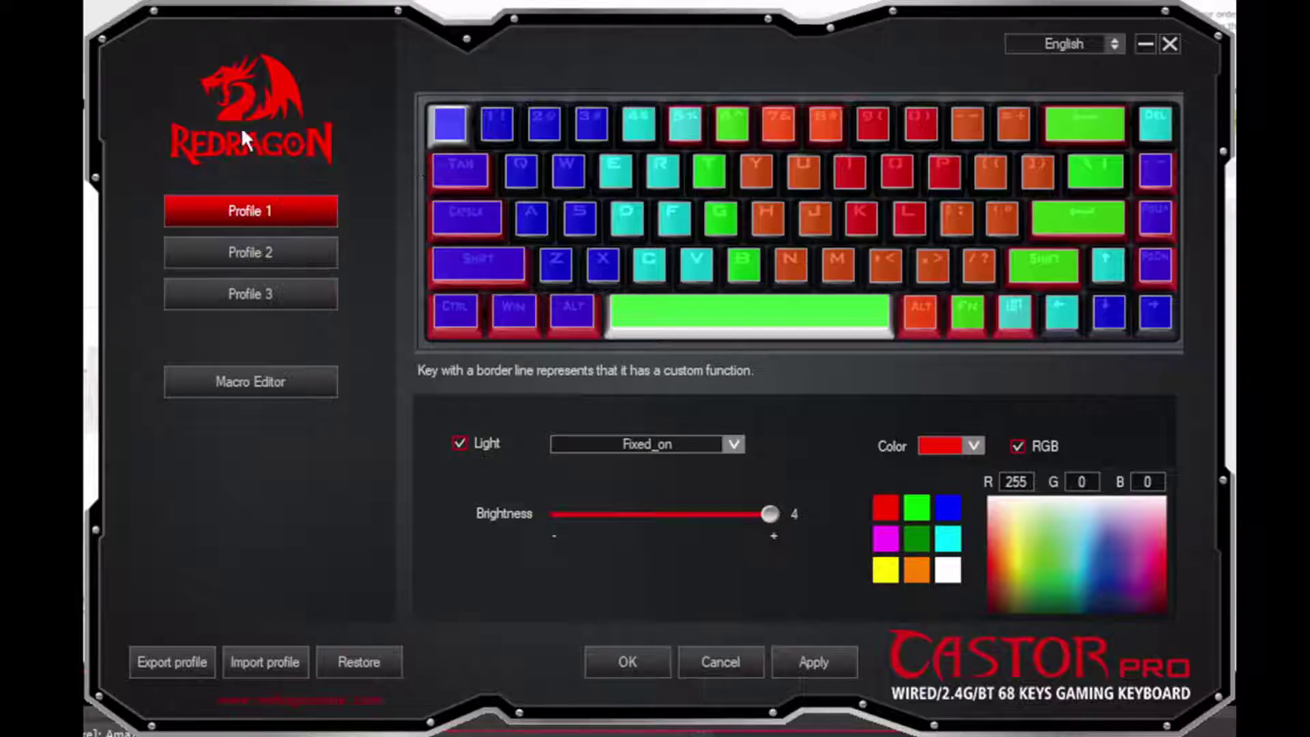
- Look through the lighting settings of Profile 1, Profile 2 and Profile 3
left_click(290, 255)
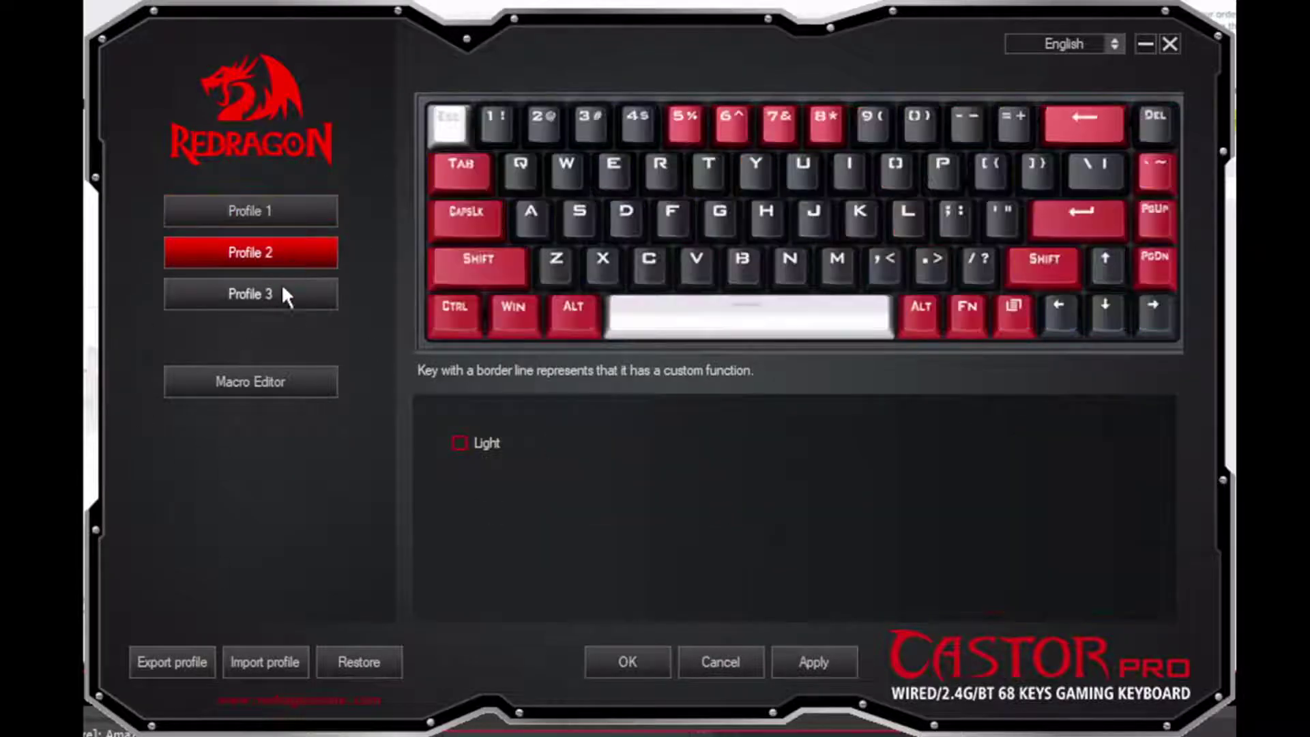
left_click(285, 294)
left_click(288, 254)
left_click(289, 210)
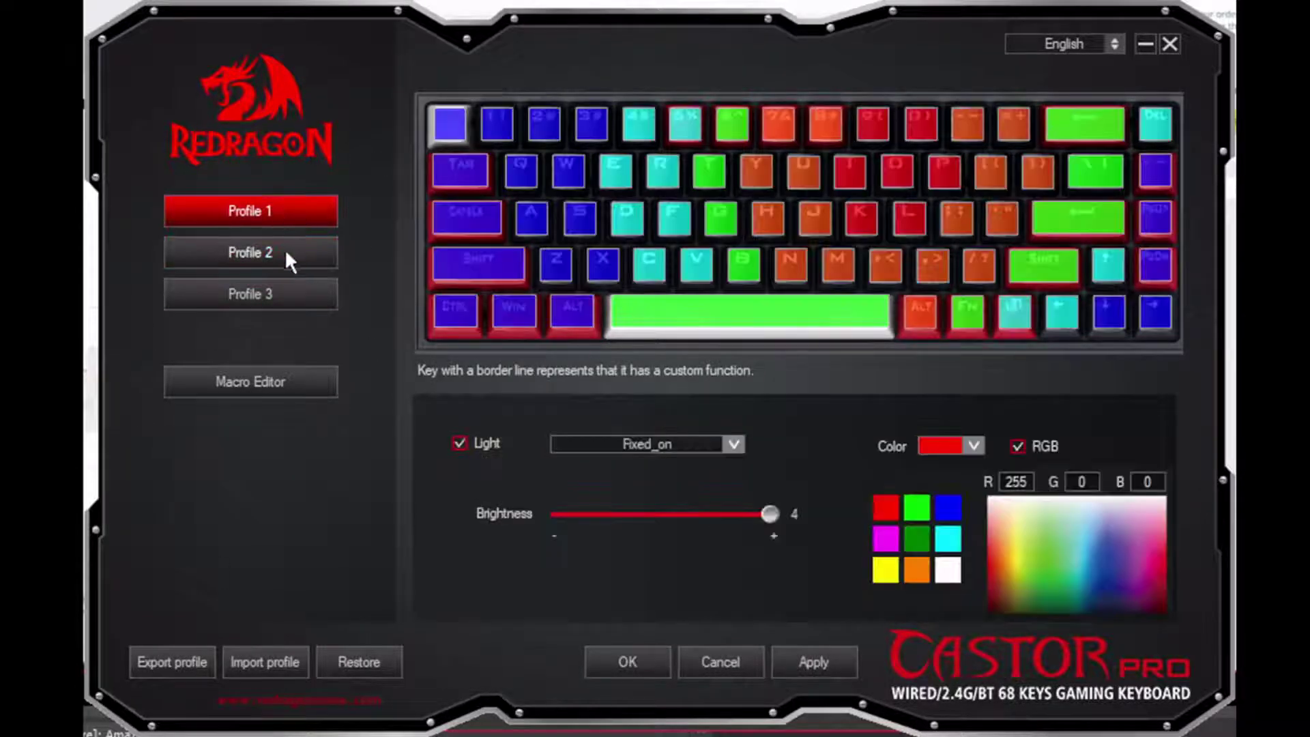
left_click(294, 285)
left_click(294, 253)
left_click(295, 216)
- Open Profile 2 and turn on its light
left_click(288, 248)
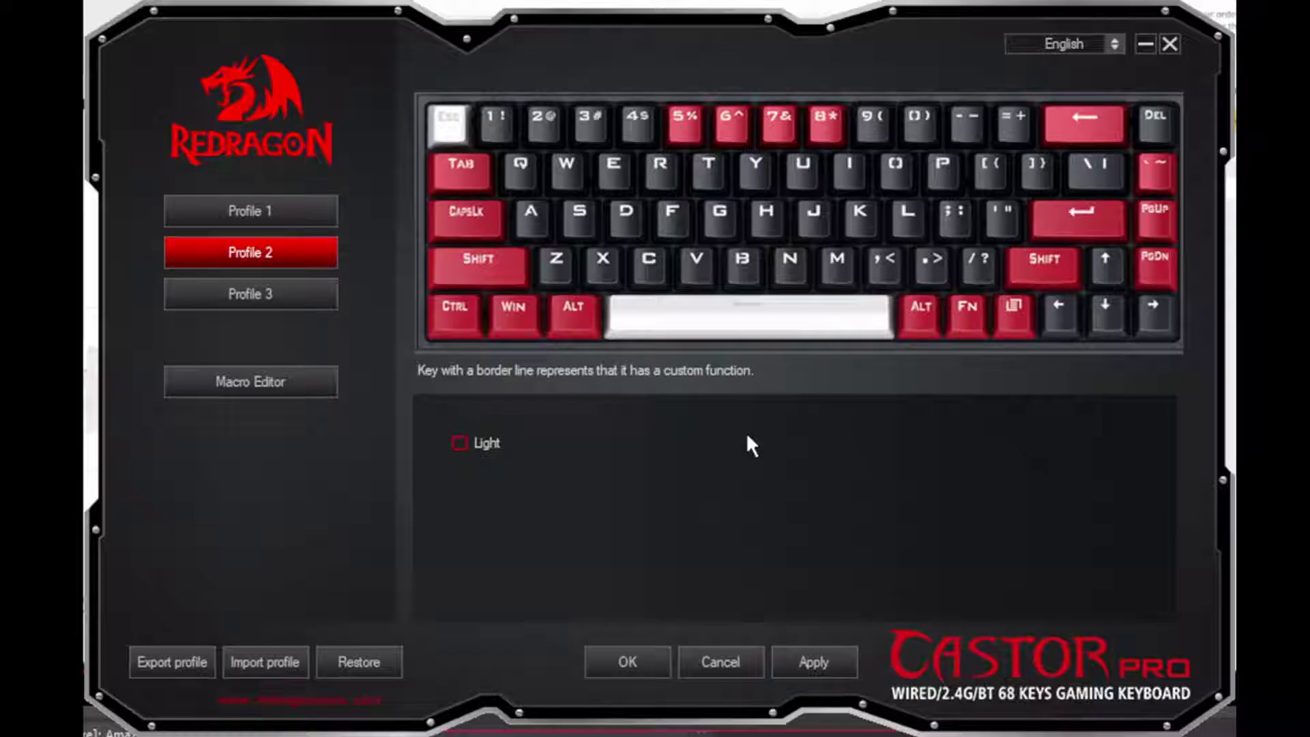
left_click(459, 443)
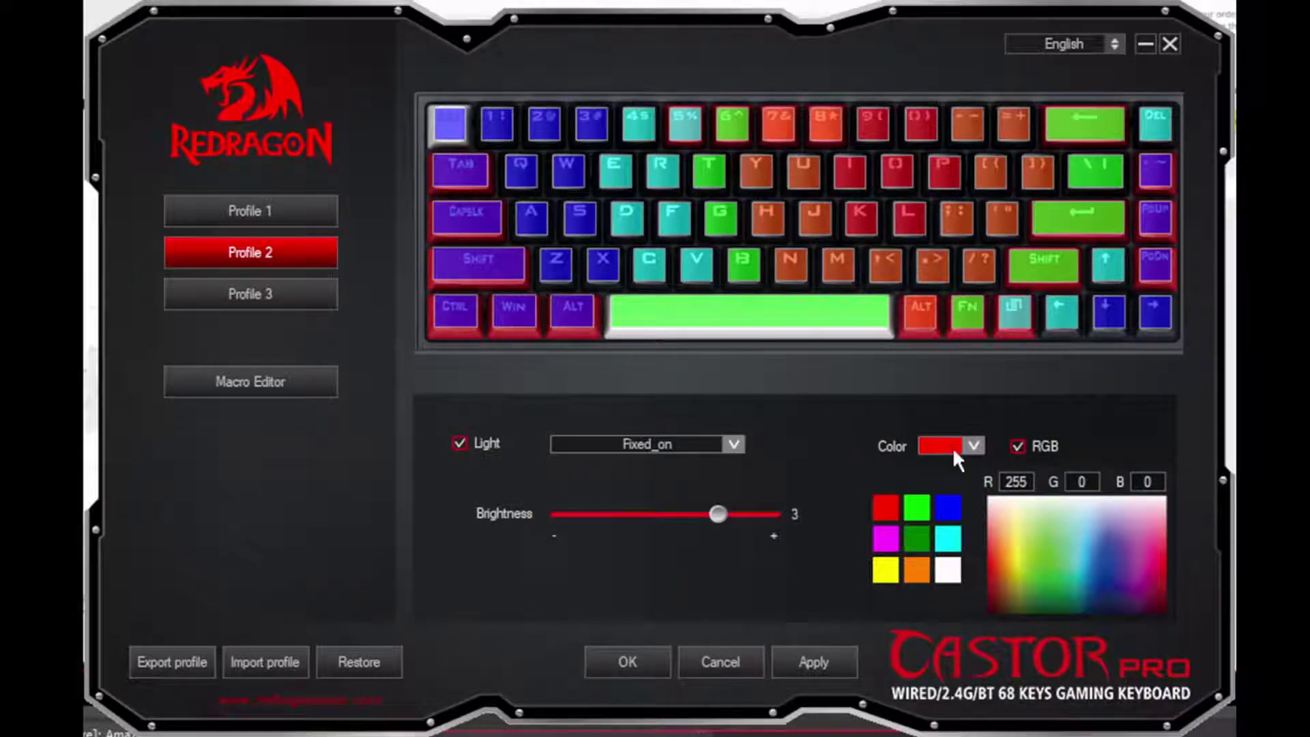
- Turn off RGB for the Fixed_on effect and try solid green and blue preset colors
left_click(1018, 446)
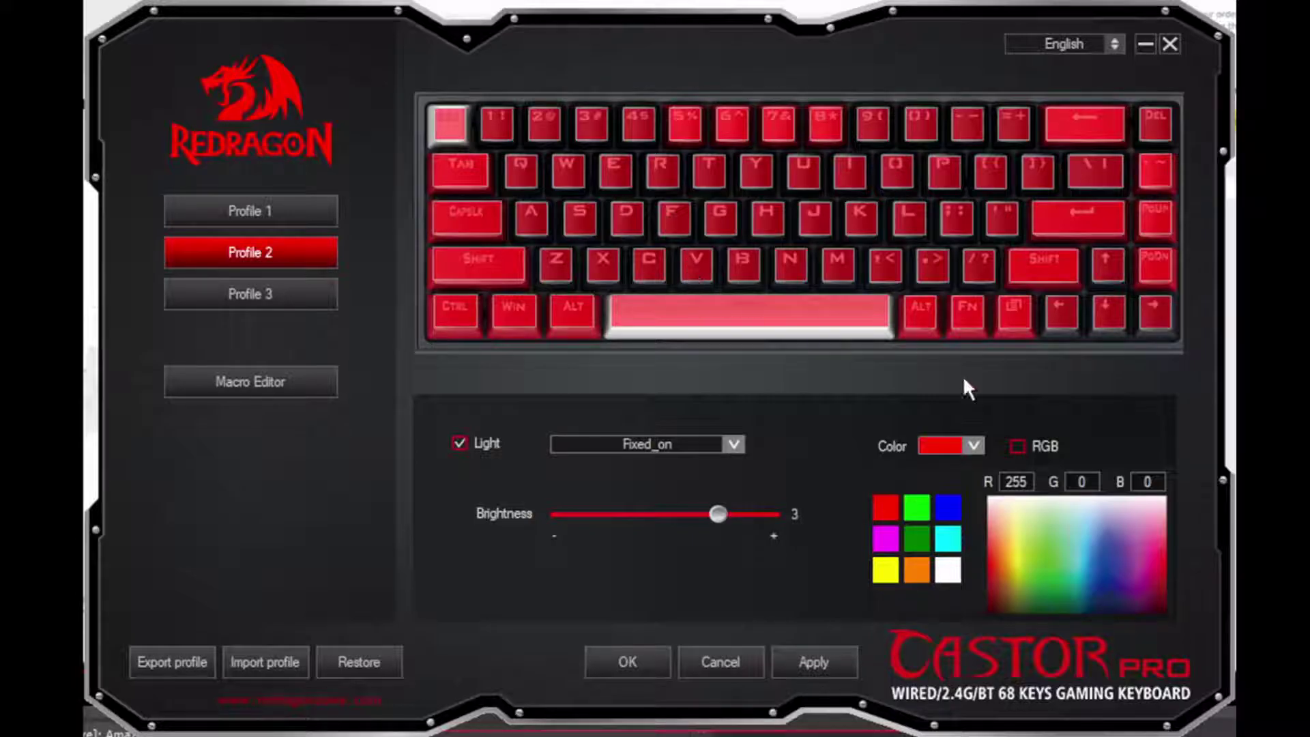
left_click(917, 509)
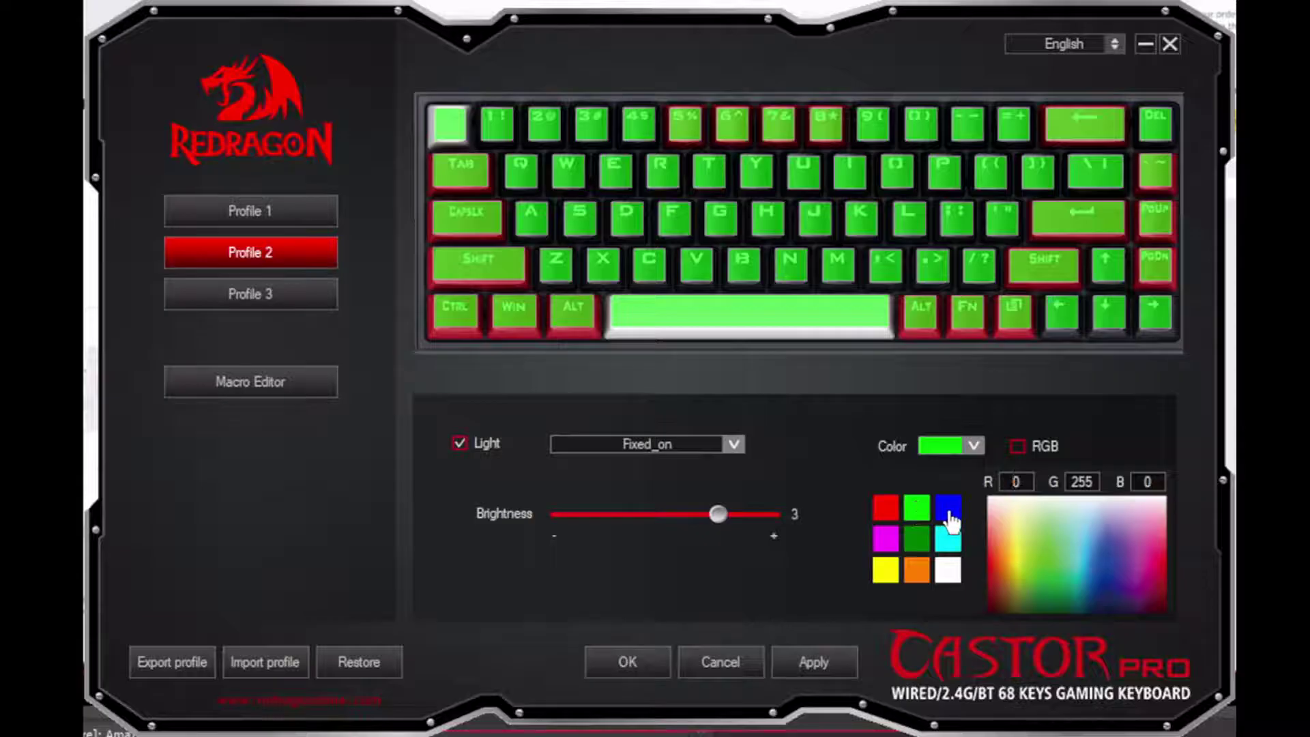
left_click(945, 513)
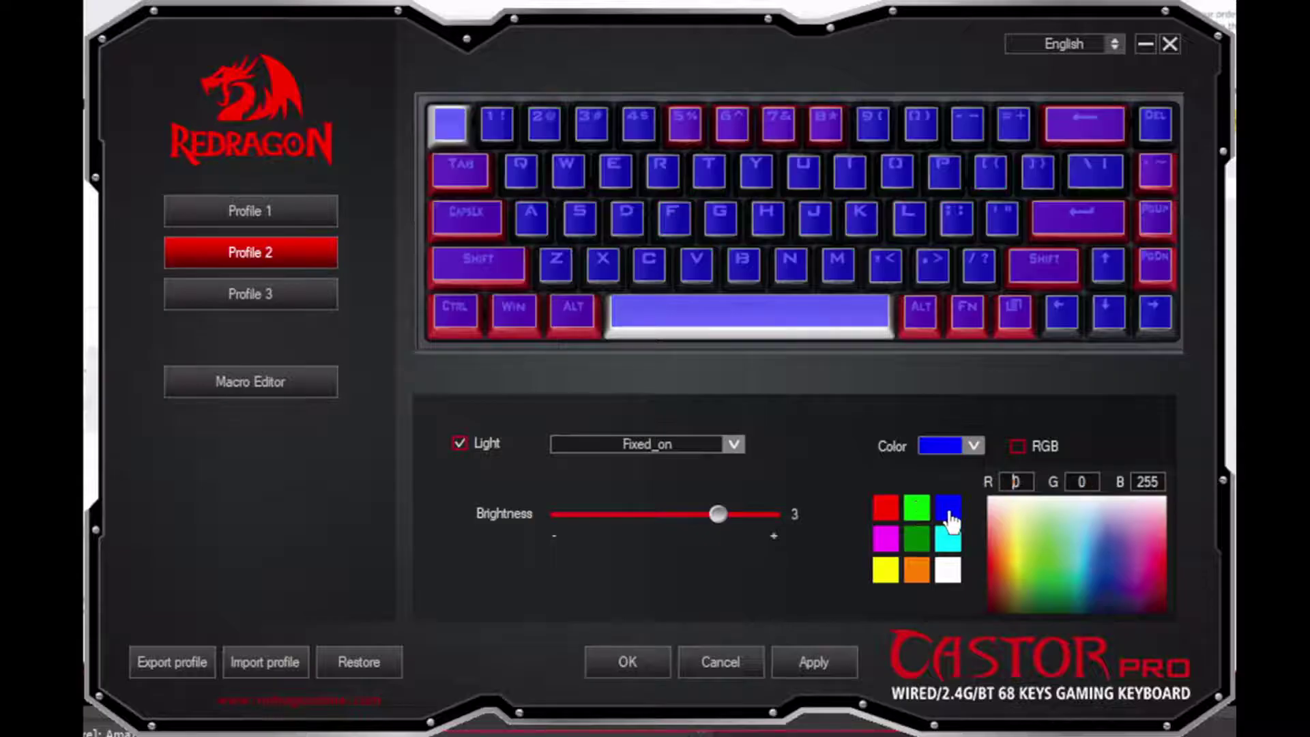
- Try custom shades from the color spectrum, settle on green R 86, G 180, B 48, and turn RGB on again
left_click(1055, 575)
left_click(1030, 542)
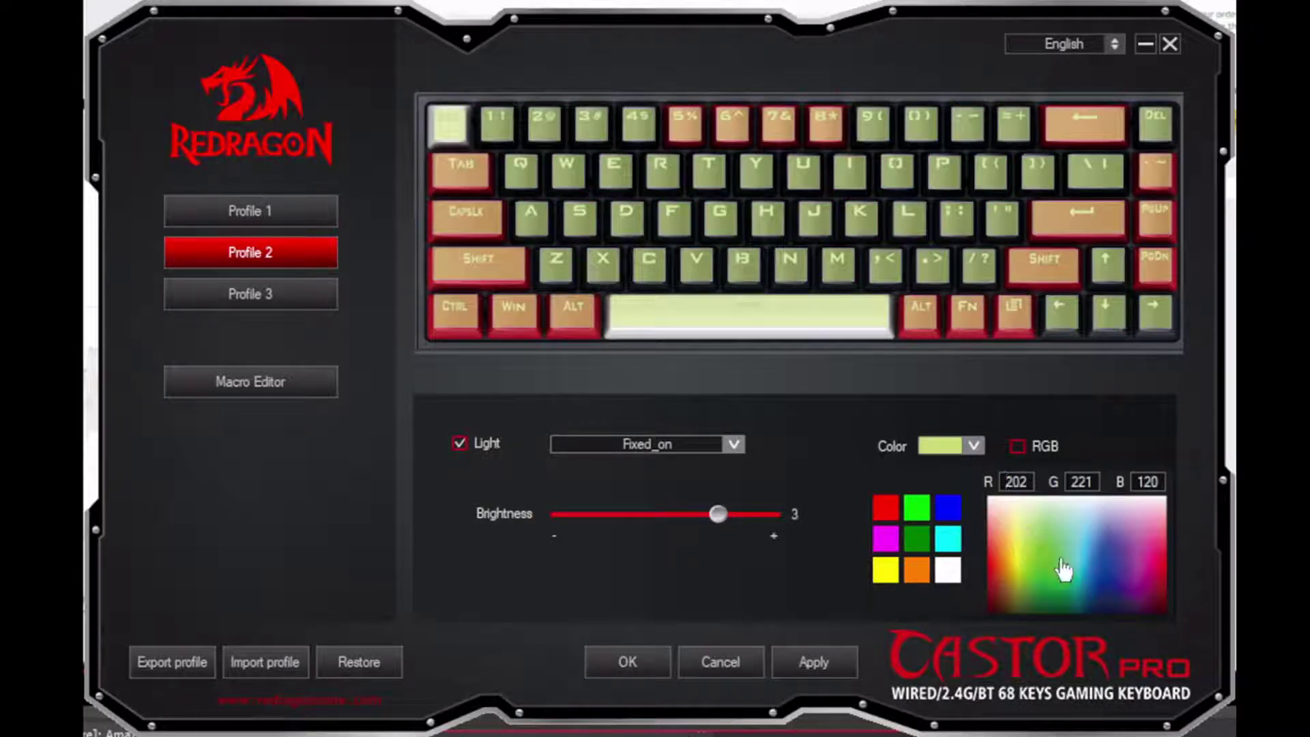
left_click(1125, 563)
left_click(1112, 599)
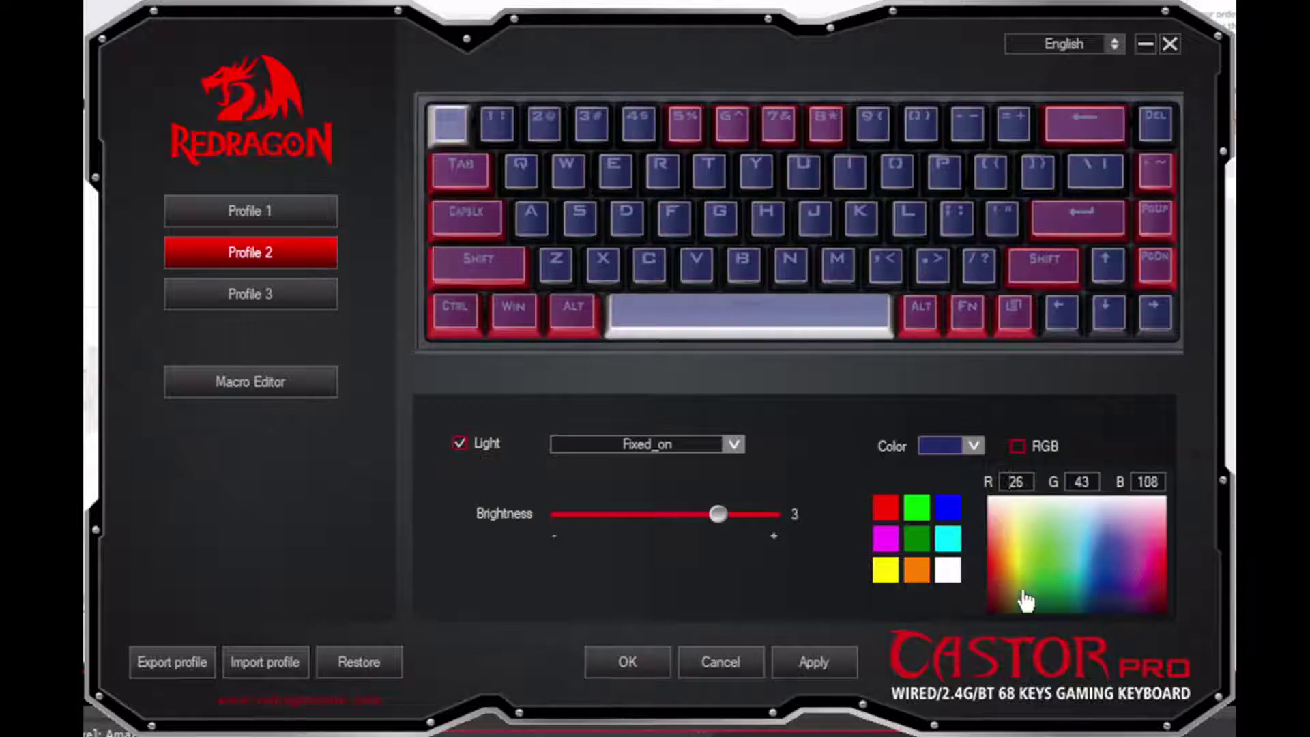
left_click(1026, 600)
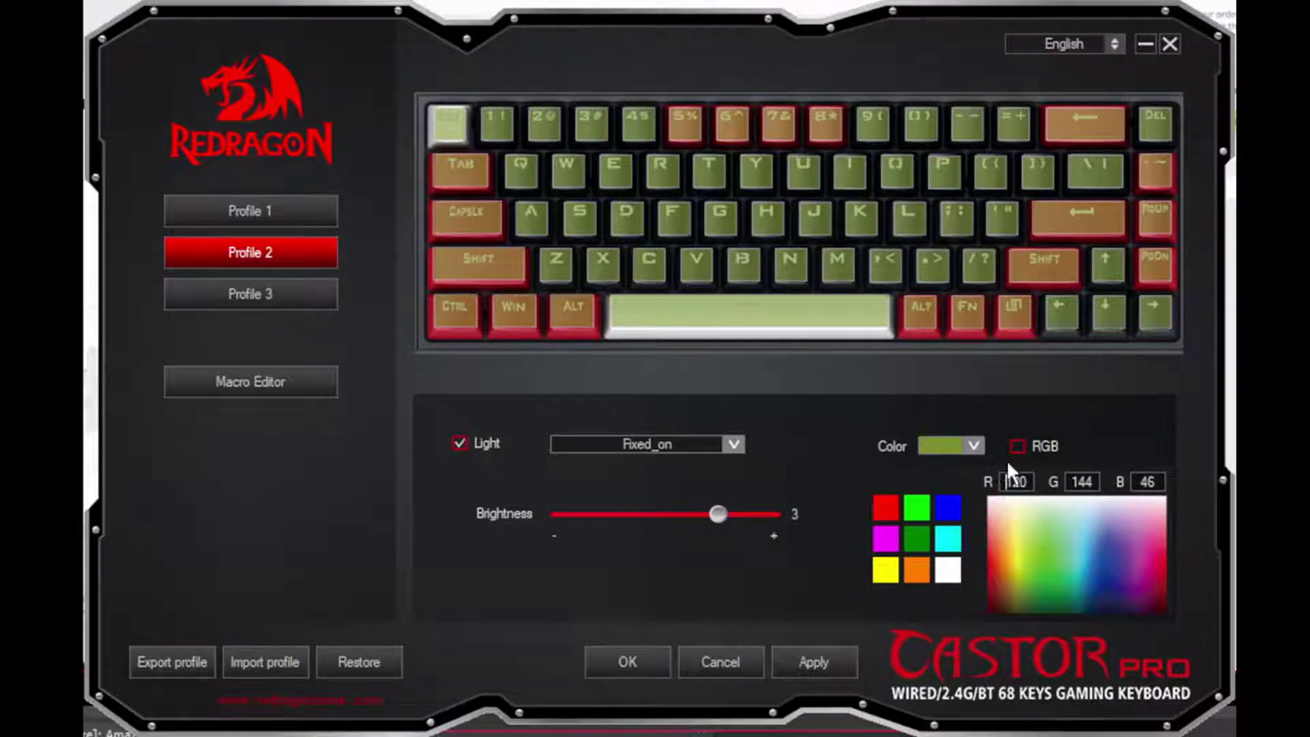
left_click(1038, 577)
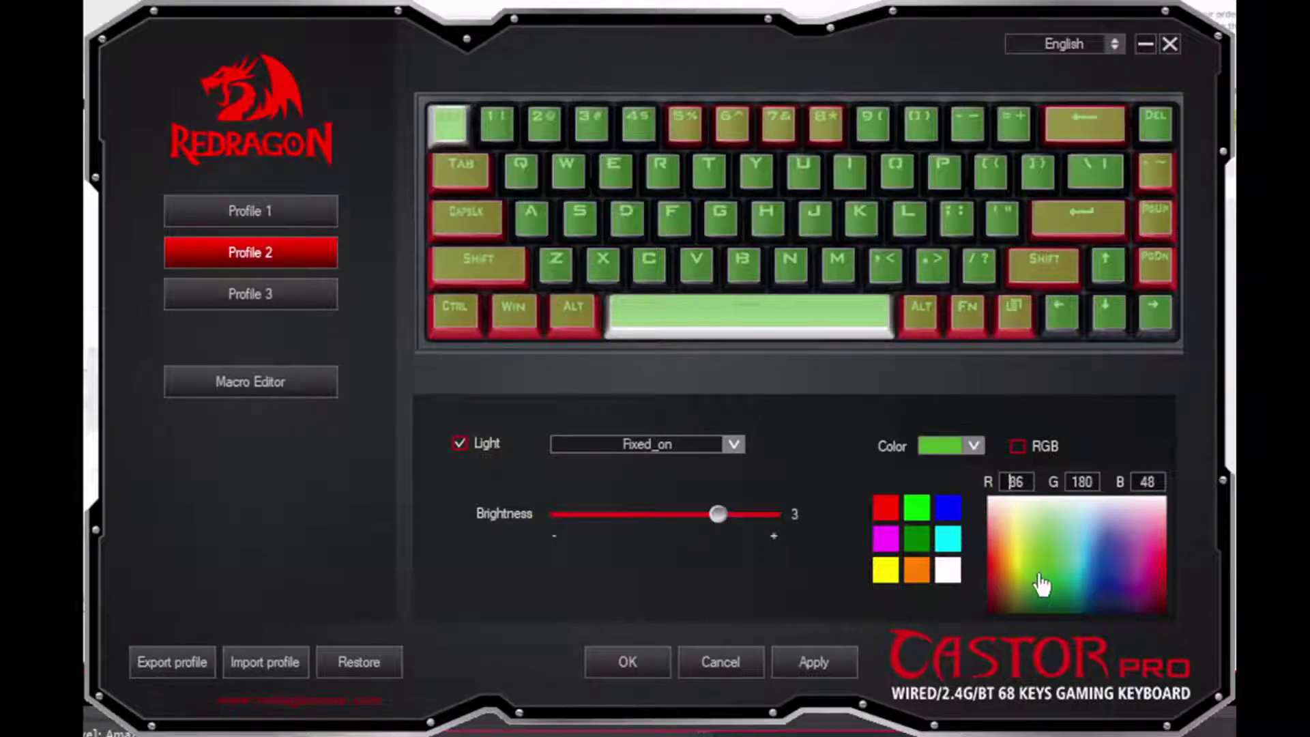
left_click(1022, 442)
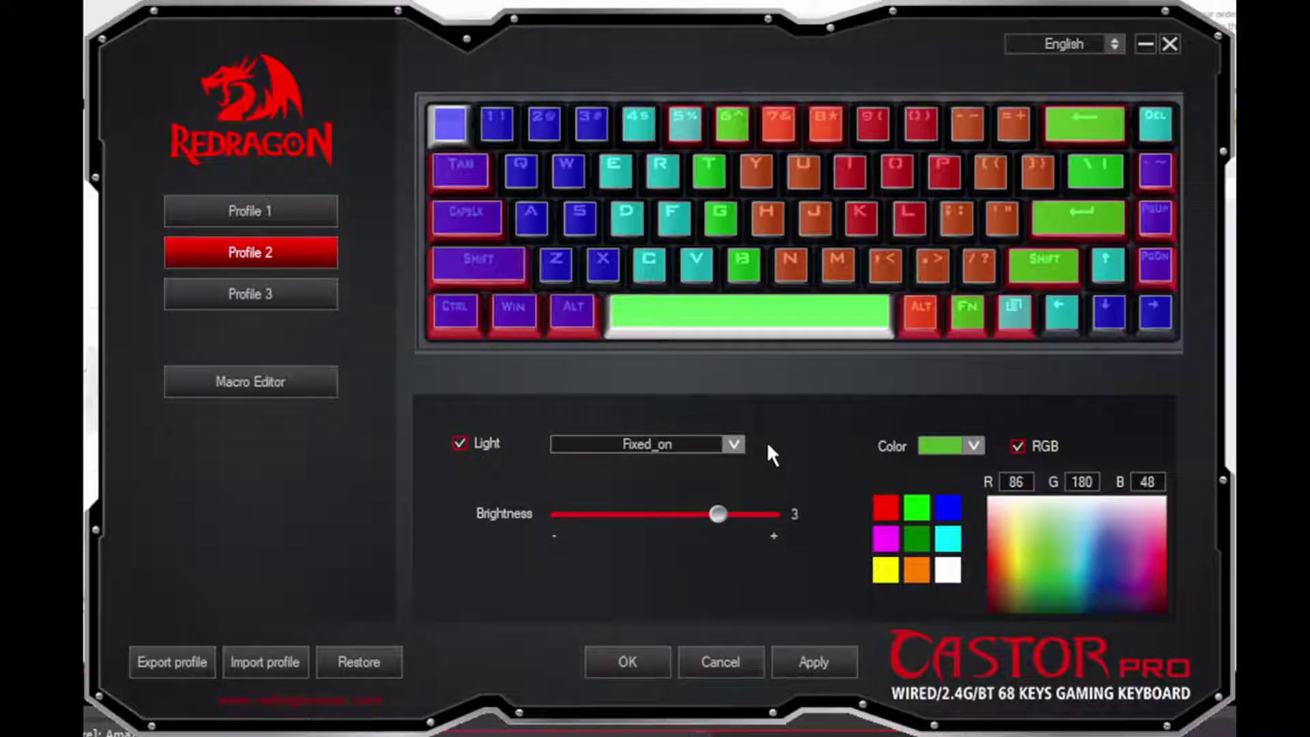
- Try different brightness levels for the Fixed_on effect, including 0, and finish at 4
left_click_drag(719, 513, 807, 497)
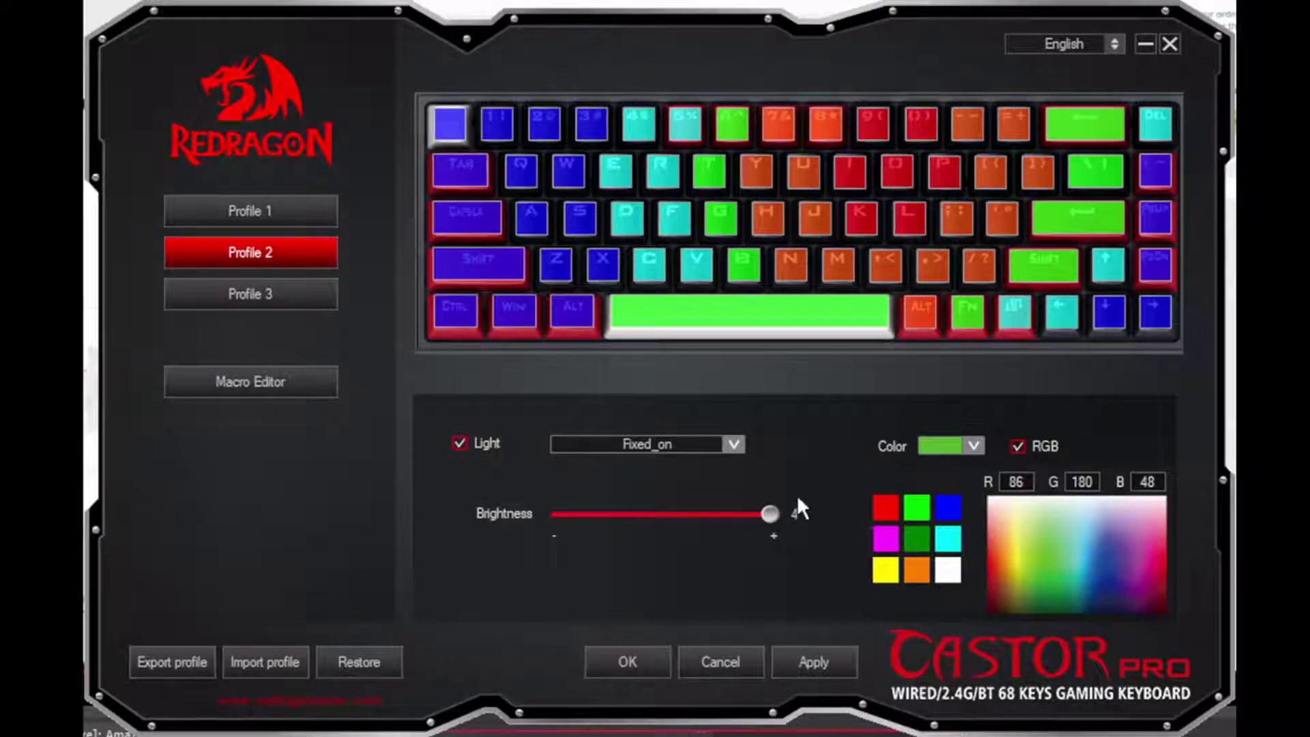
left_click(560, 515)
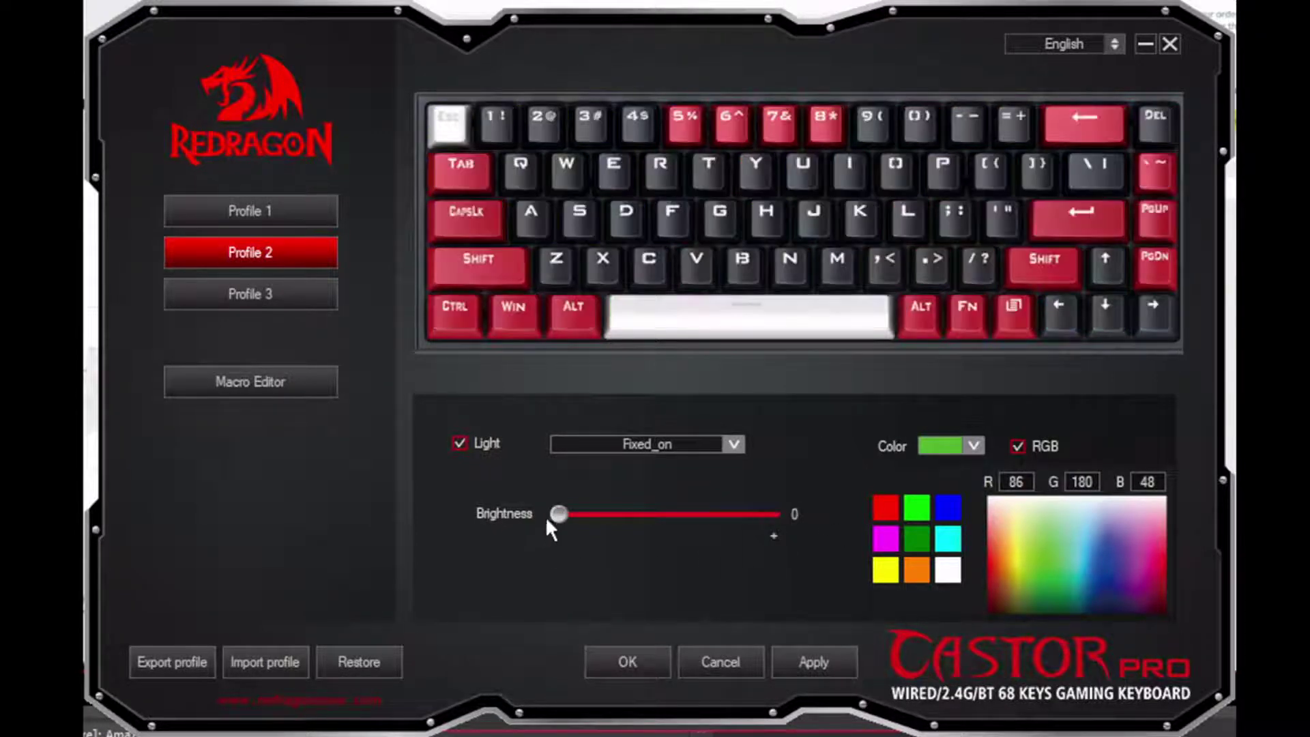
left_click(734, 513)
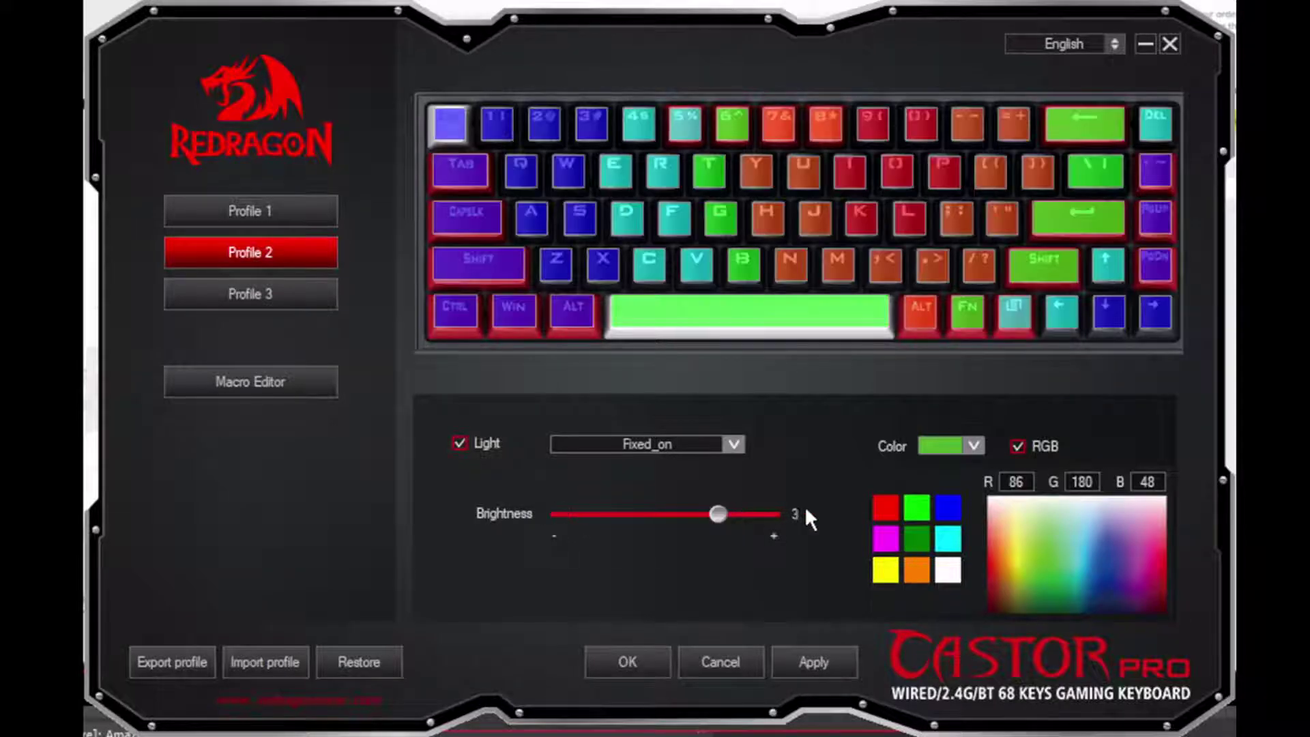
left_click(765, 513)
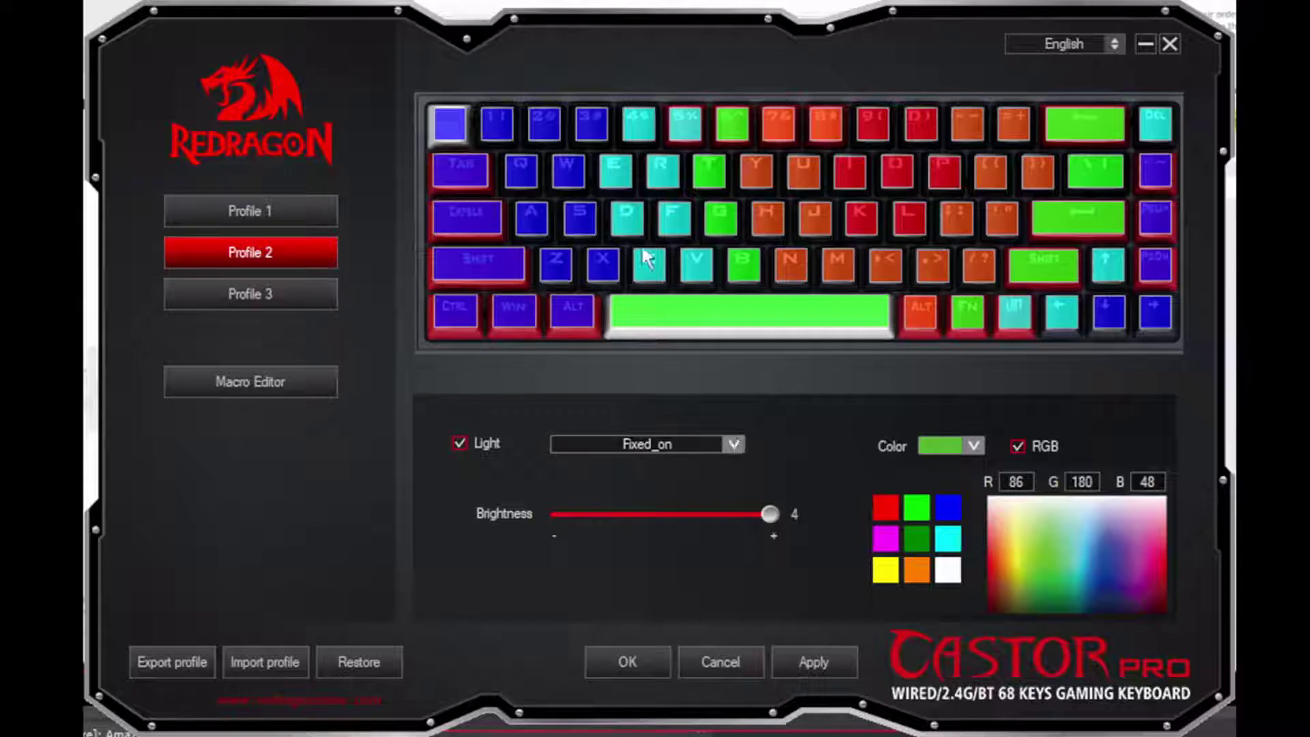
- Preview the Respire and Flash_away effects, switch to Raindrops and set its speed to 2
key("Down")
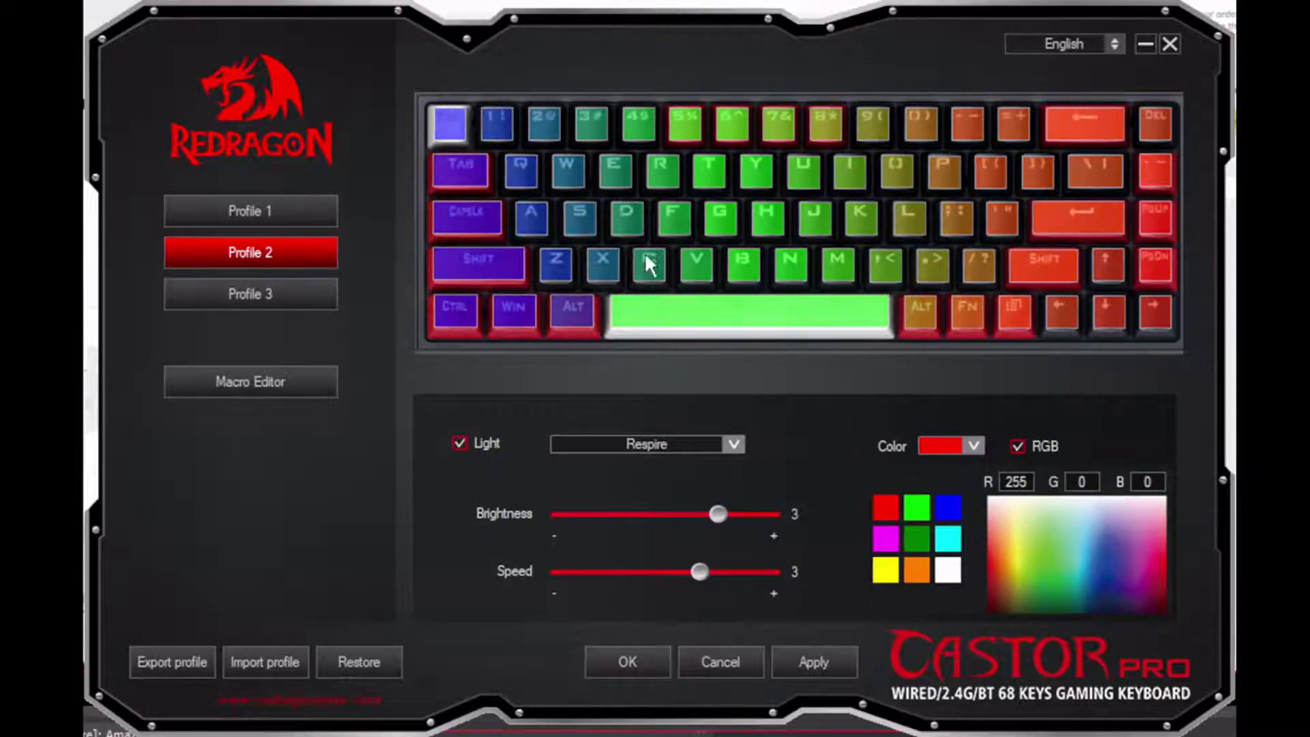
key("Down")
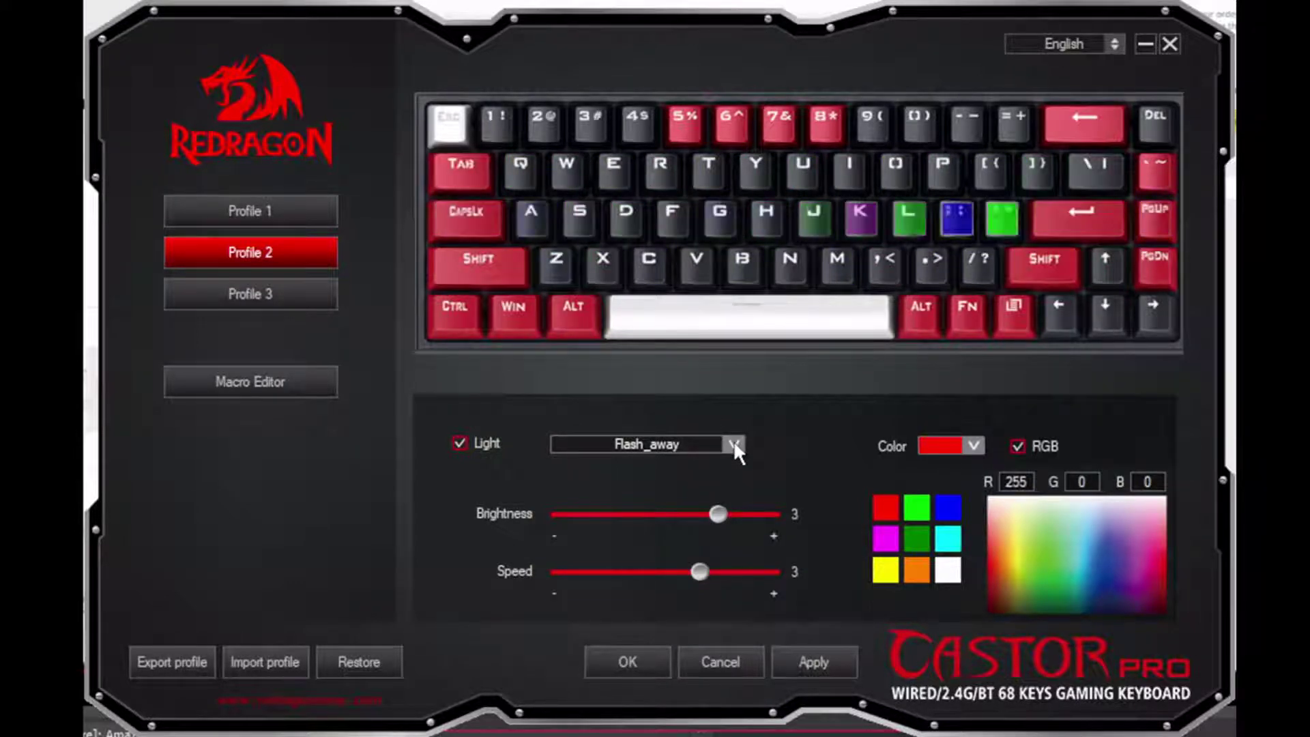
left_click(733, 444)
left_click(714, 464)
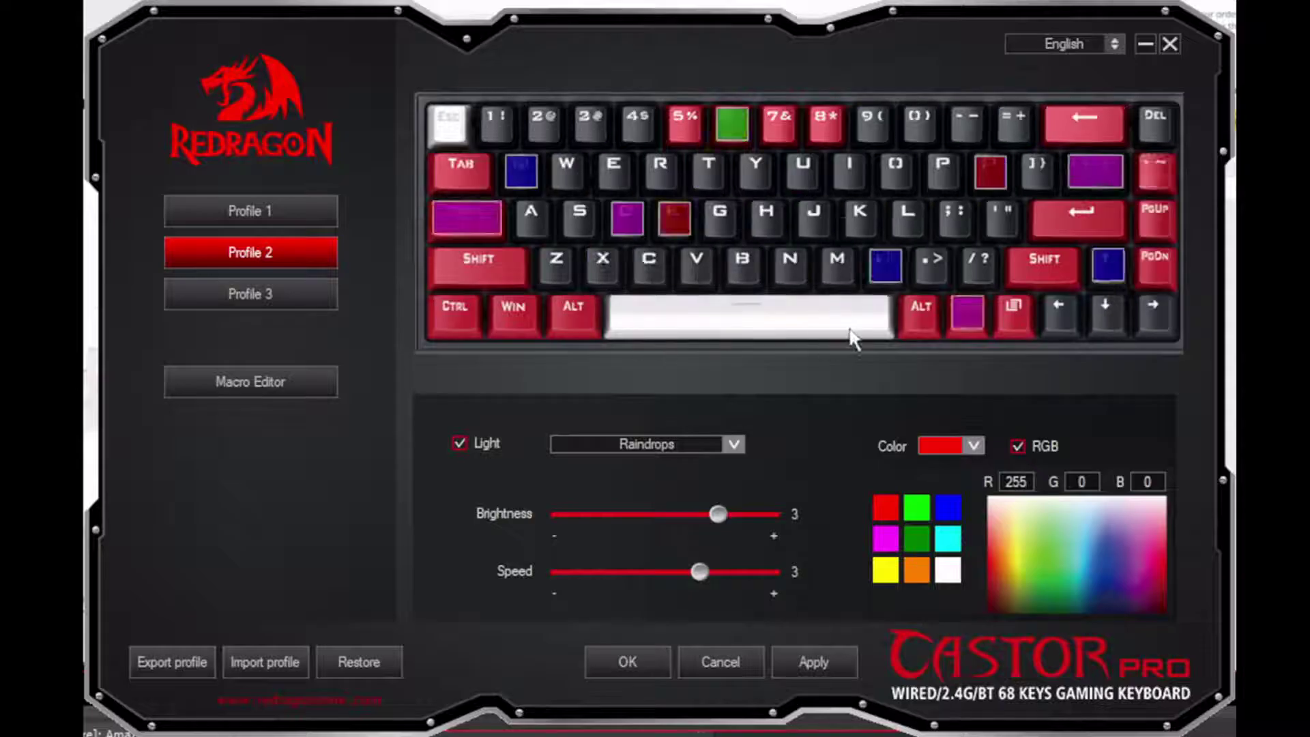
left_click(623, 571)
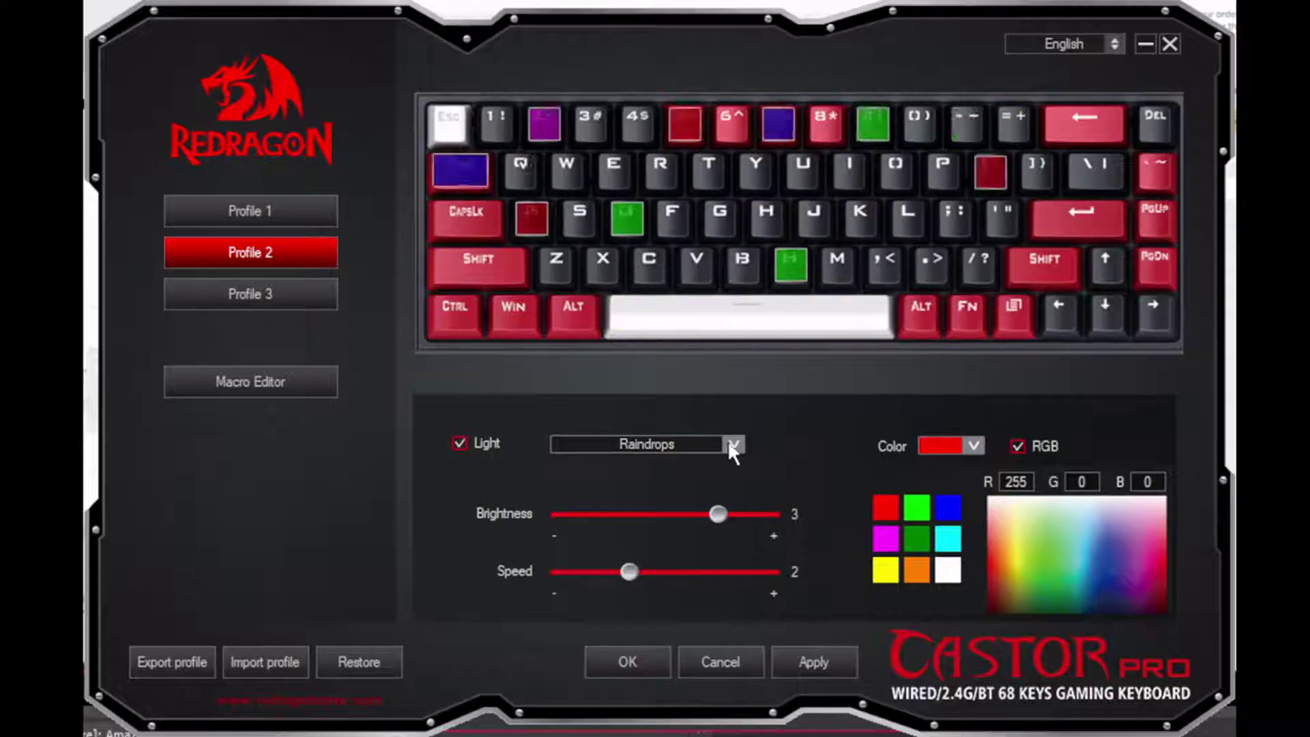
- Preview further light effects, including Rainbow_wheel, Shadow_disappear, Retro_snake, Neon_stream and Reaction
key("Down")
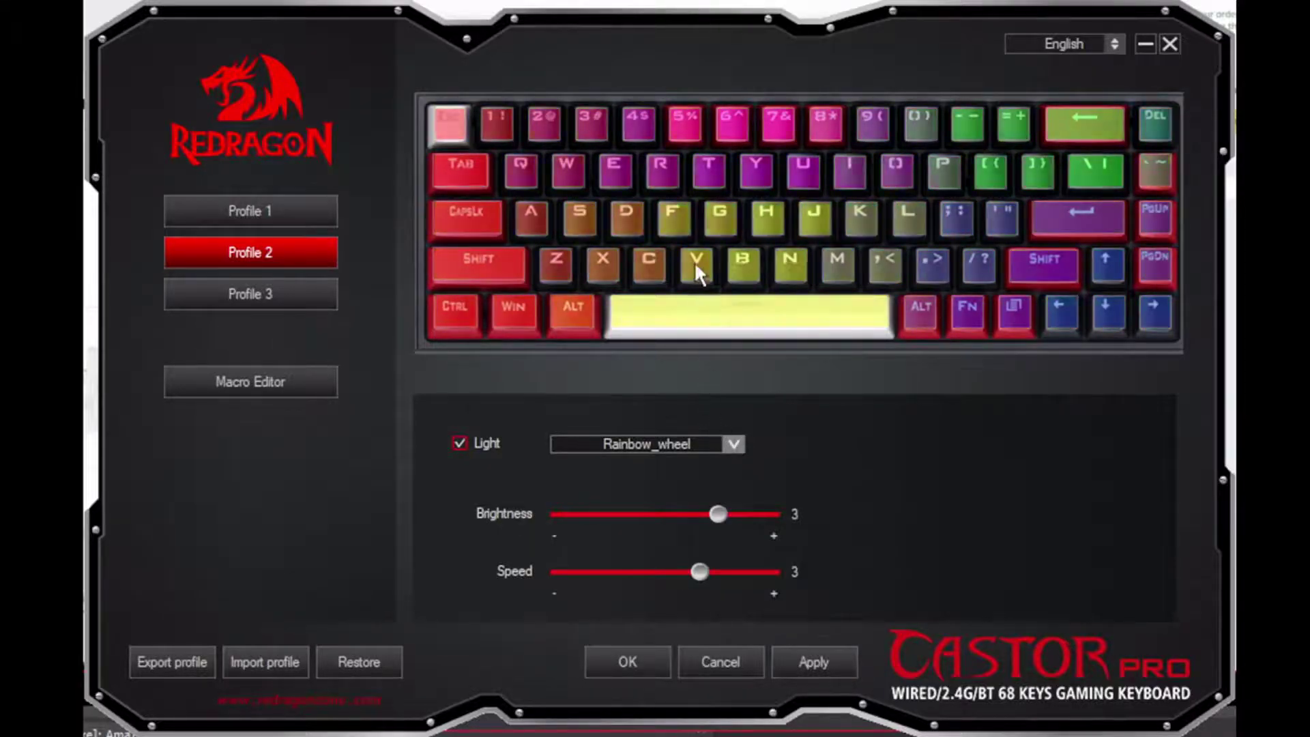
key("Down")
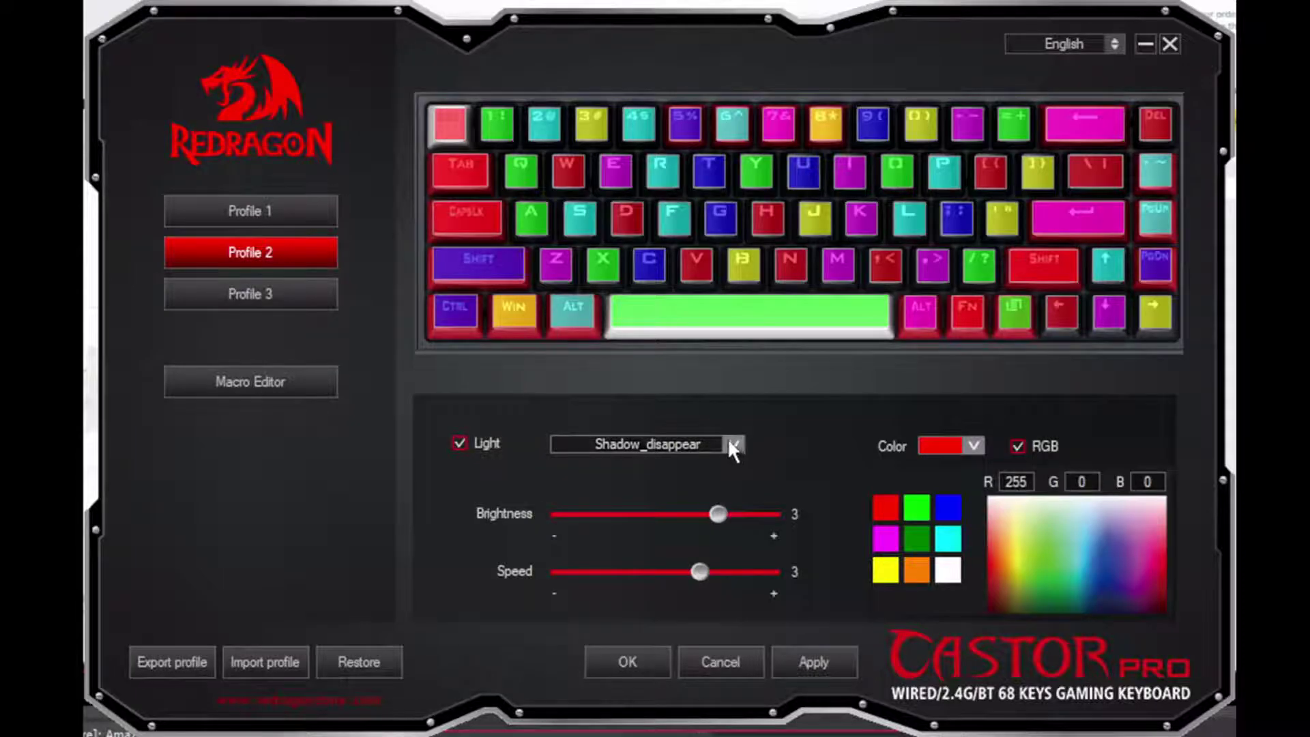
left_click(686, 410)
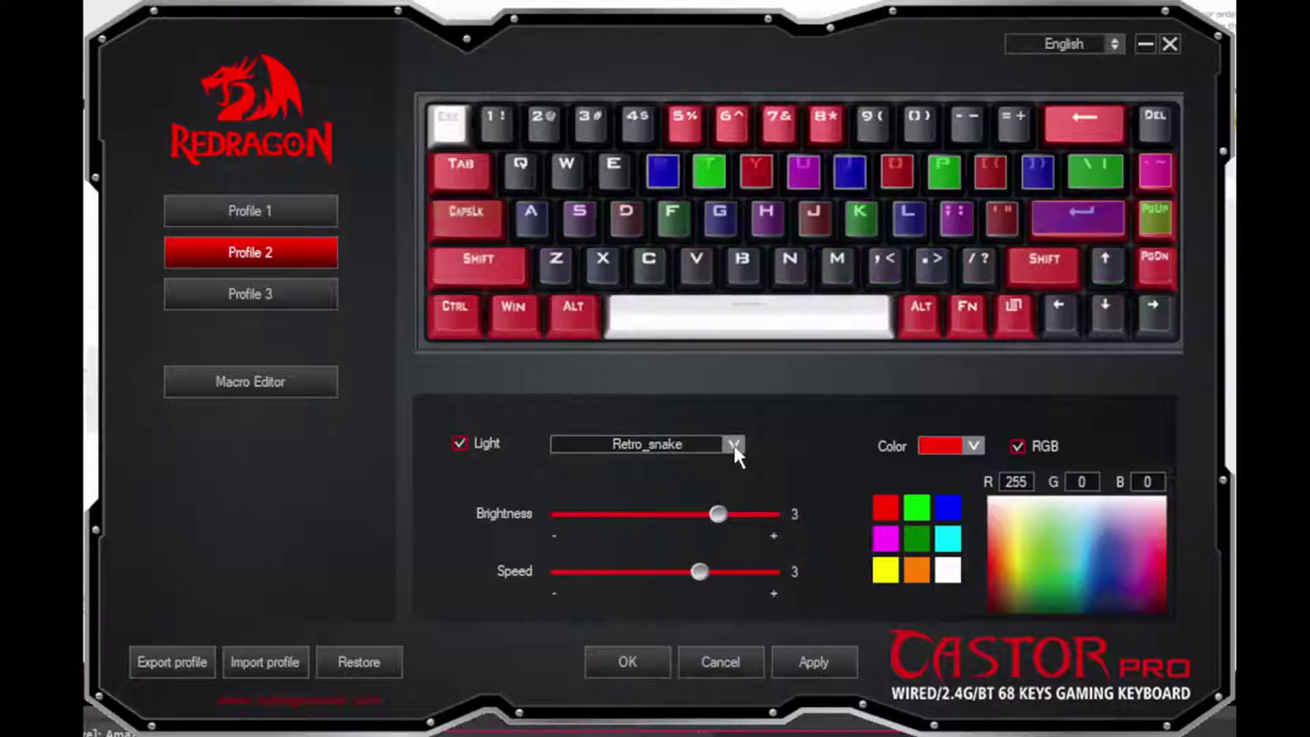
scroll(678, 436, "down", 1)
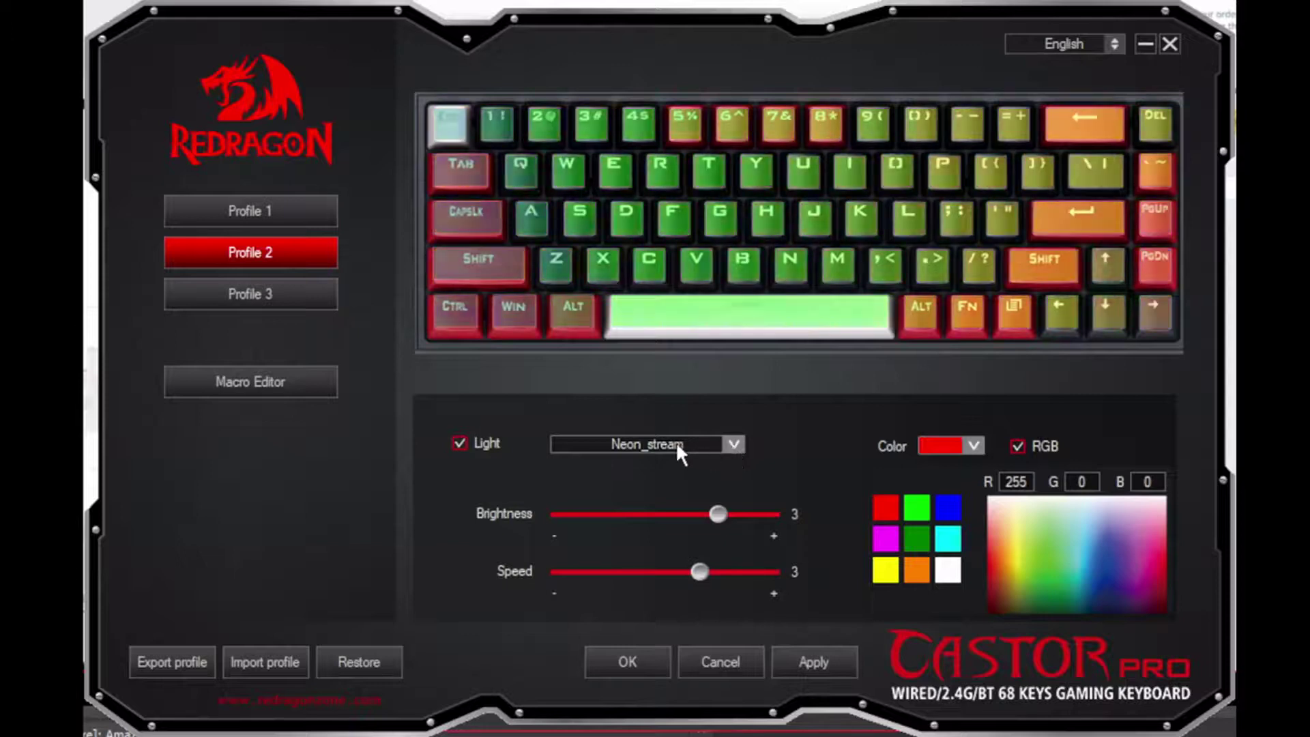
scroll(694, 445, "down", 1)
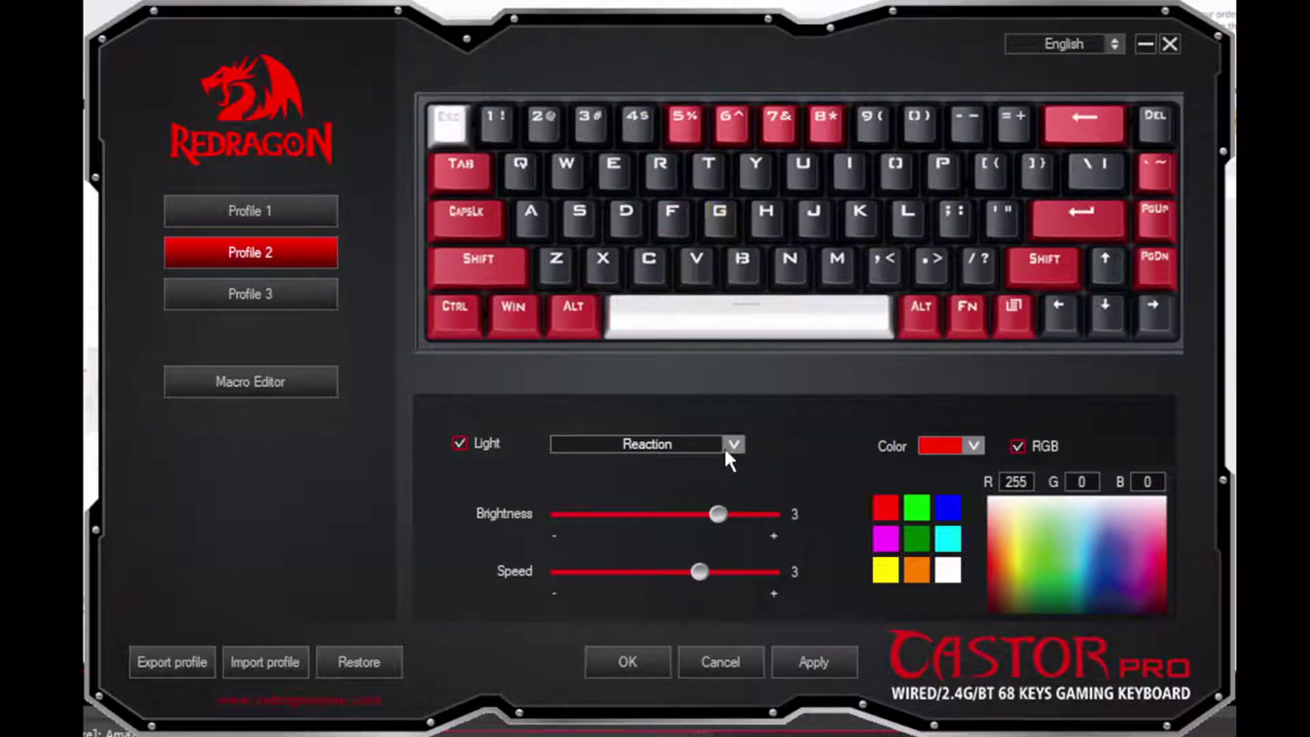
- Preview the Sine_wave, Retinue scanning, Rotating windmill, Colorful waterfall, Blossoming and Perfect light effects
scroll(734, 447, "down", 3)
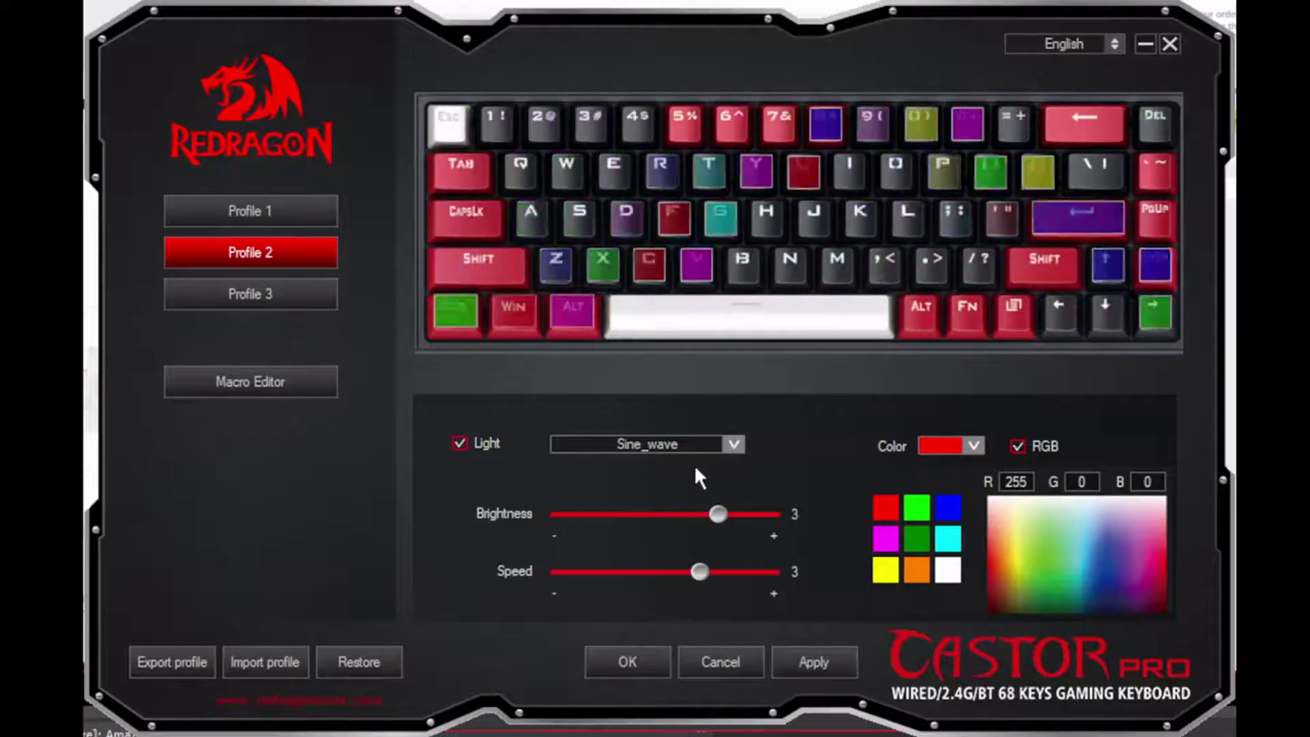
scroll(689, 477, "down", 1)
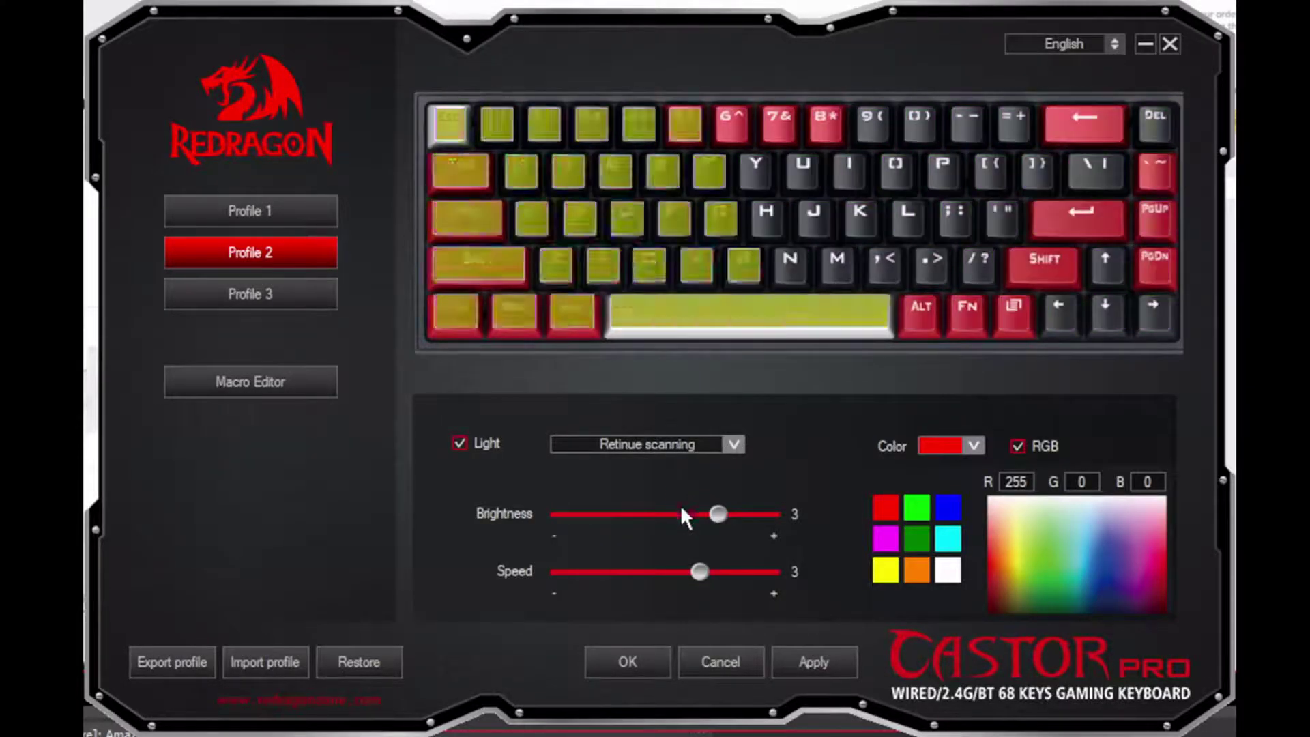
scroll(679, 511, "down", 1)
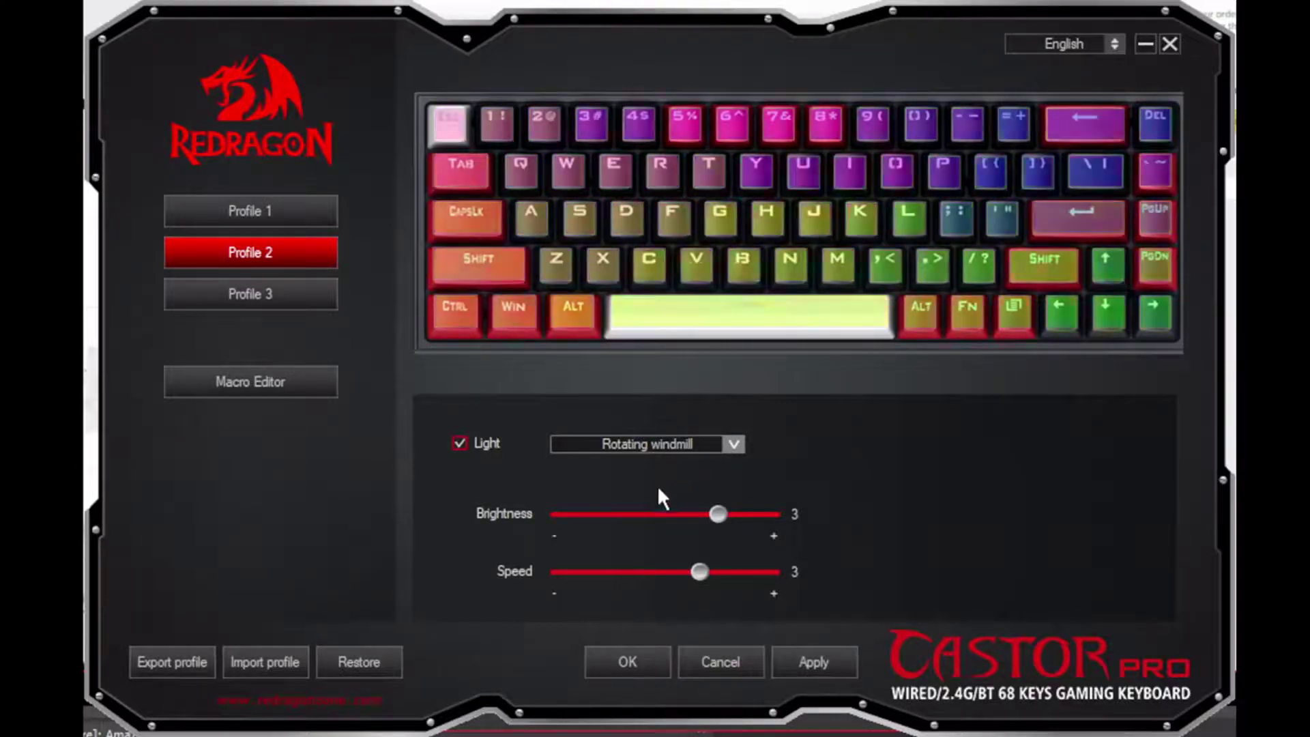
scroll(657, 533, "down", 1)
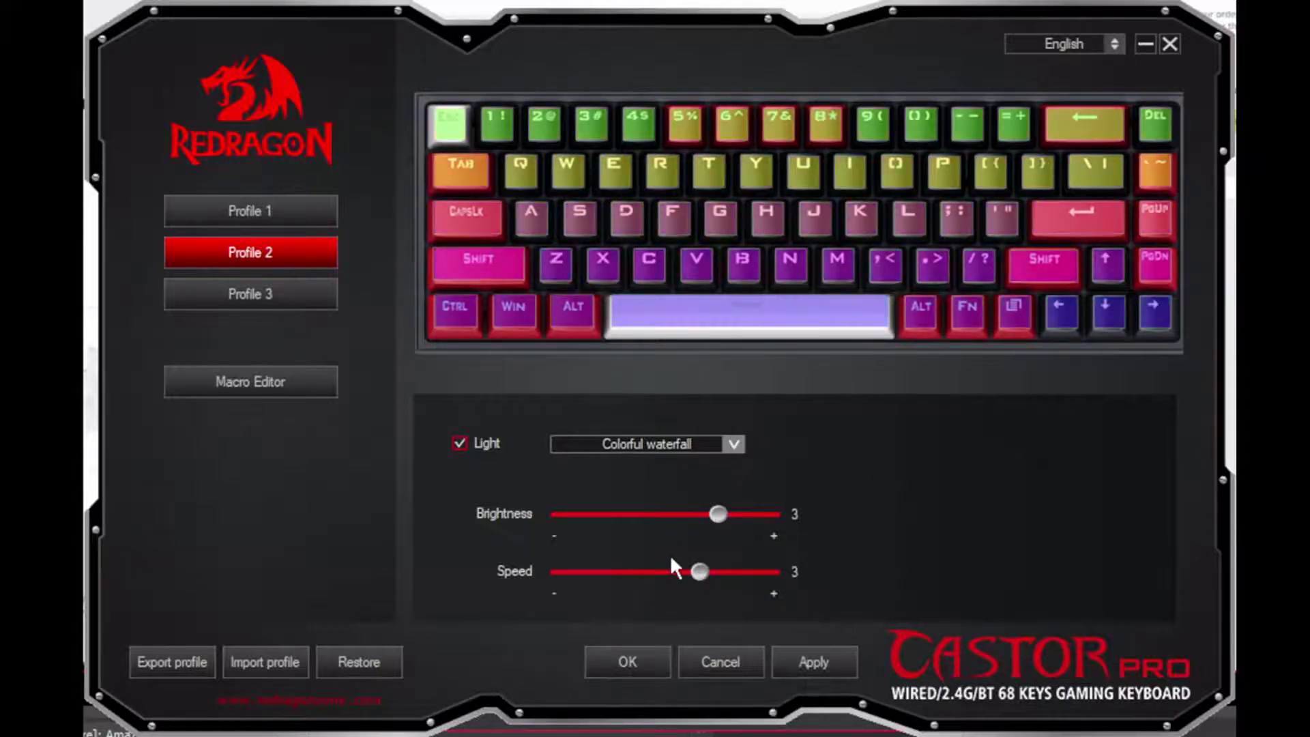
scroll(671, 558, "down", 1)
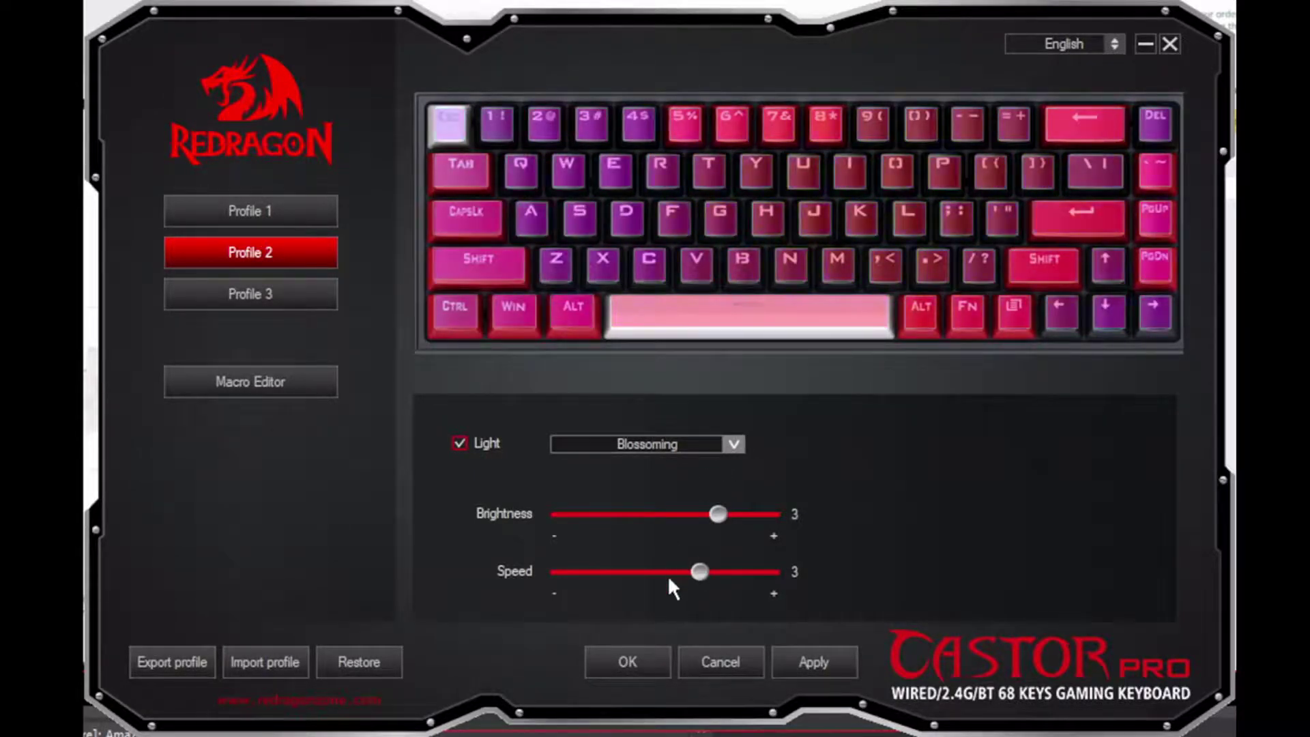
scroll(668, 575, "down", 1)
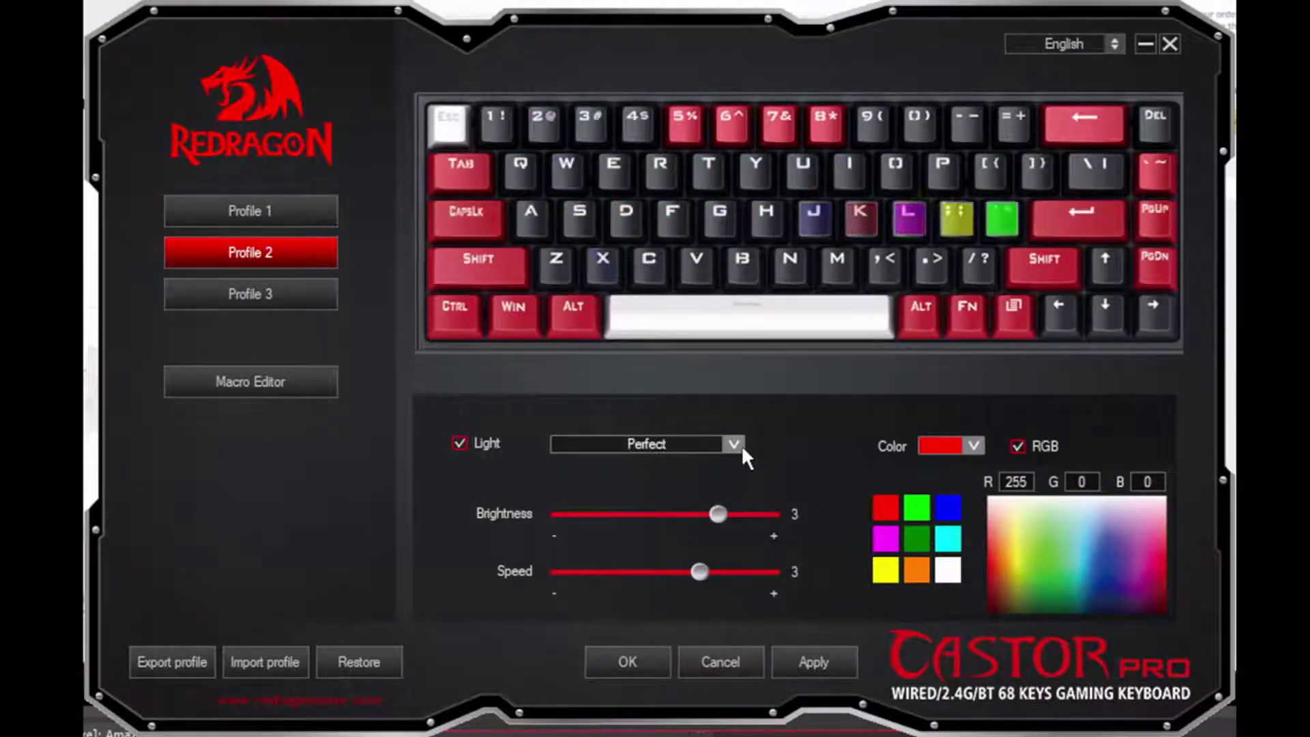
- Set the light effect to Self-define and go through its color groups from Define1 to Define4
key("Down")
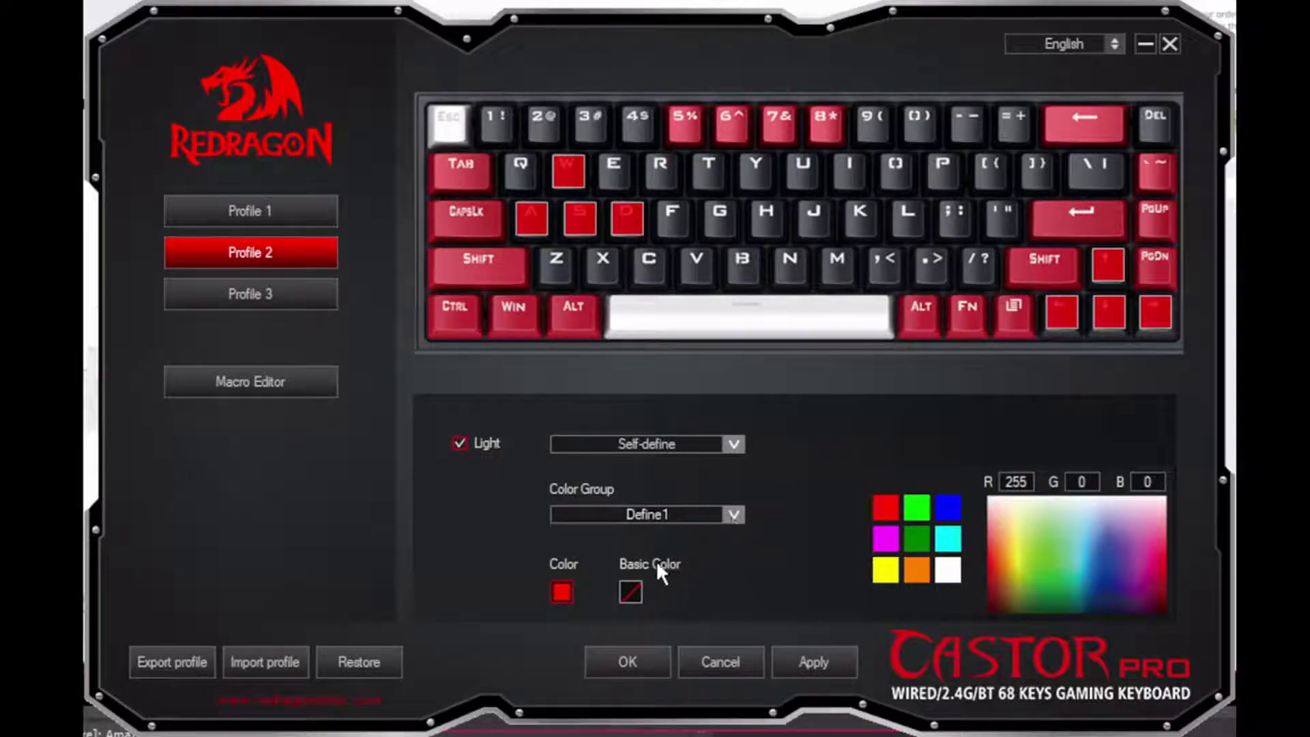
scroll(705, 511, "down", 1)
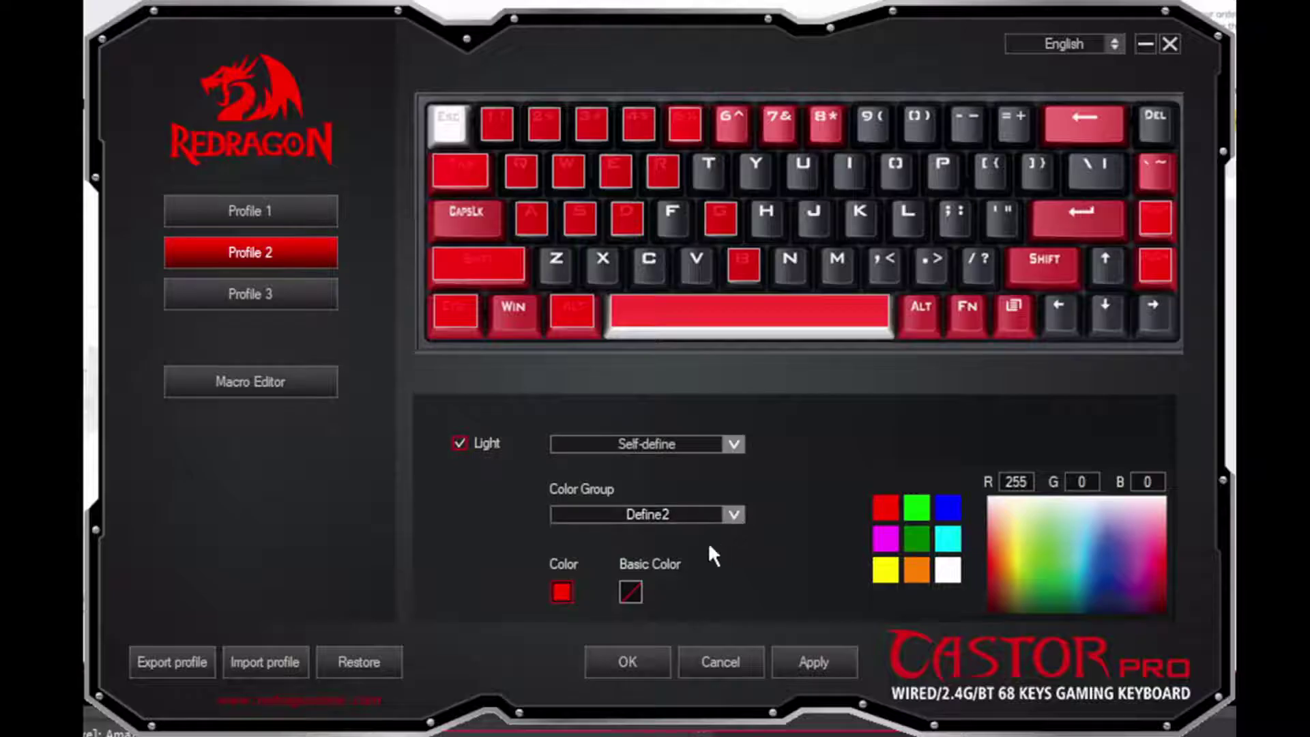
scroll(680, 577, "down", 1)
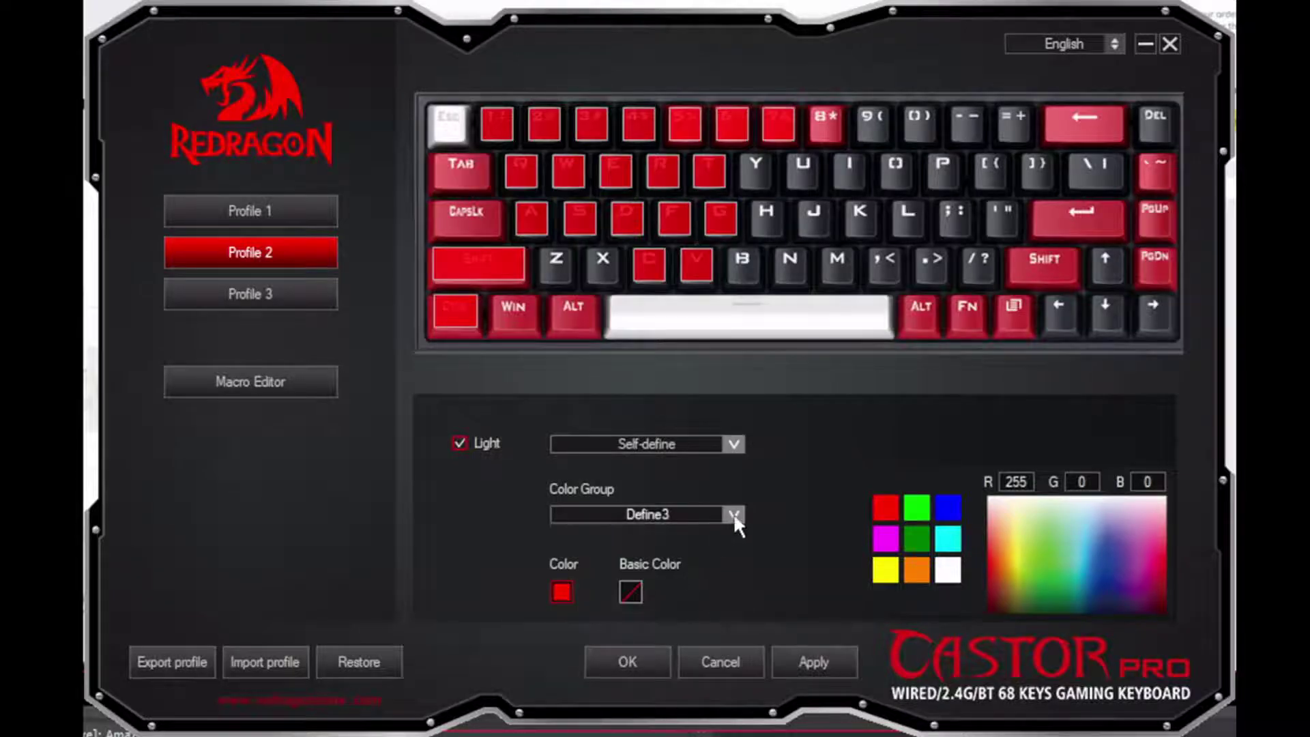
scroll(683, 586, "down", 1)
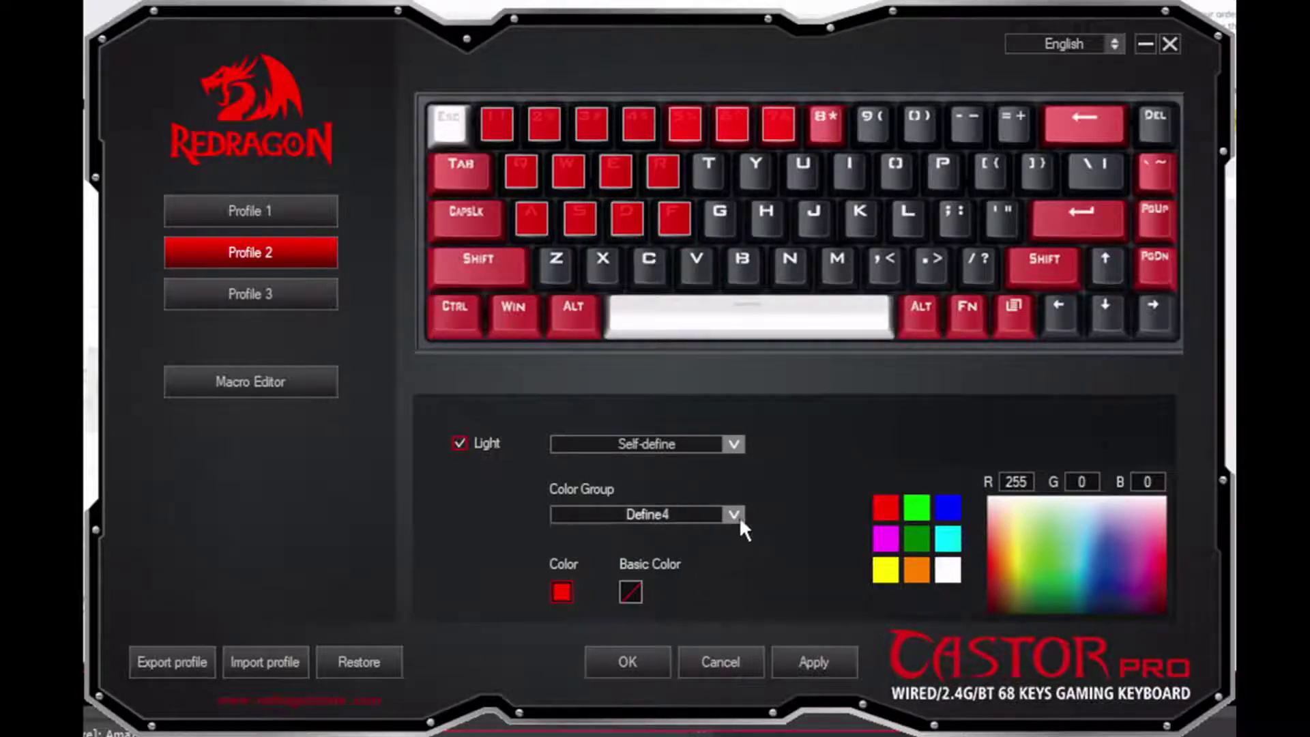
- Check the Define5 color group, return to Define1 and color the W, A, S and D keys green
scroll(737, 513, "down", 1)
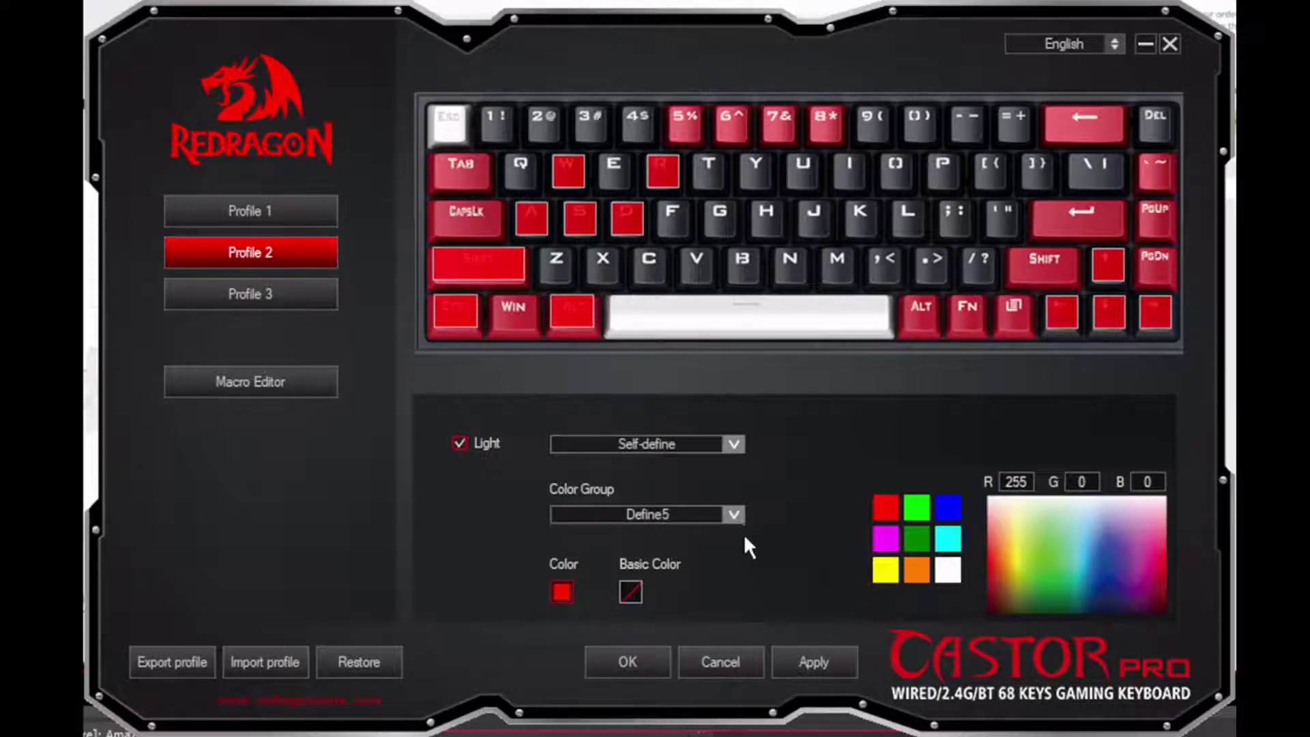
scroll(738, 513, "up", 4)
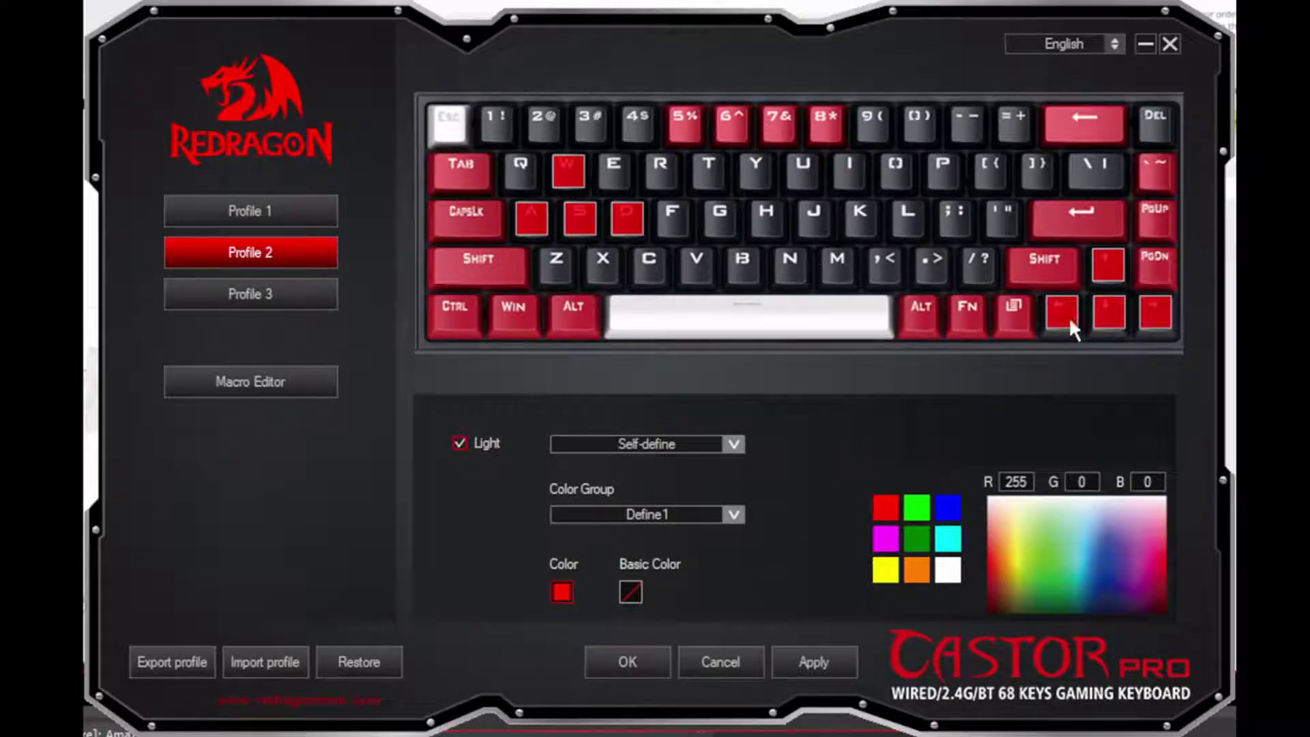
left_click(577, 183)
left_click(710, 171)
left_click(915, 520)
left_click(569, 174)
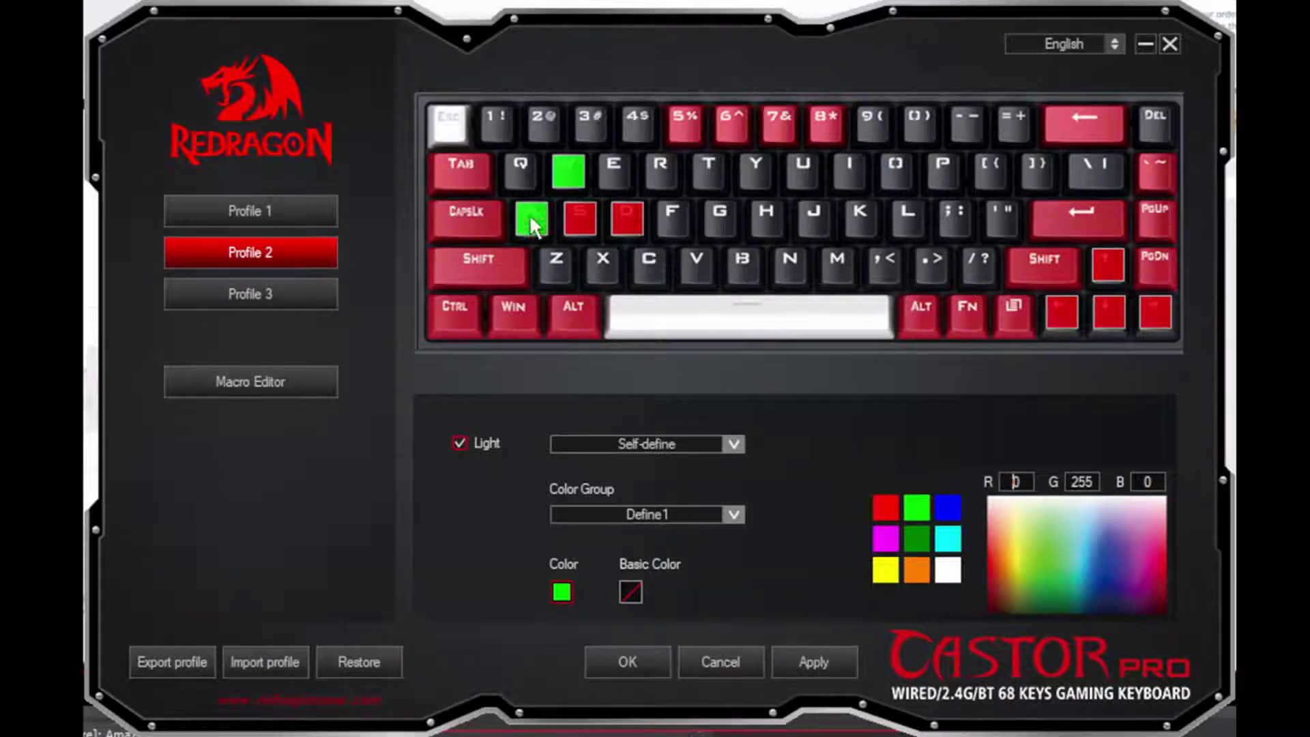
left_click(586, 216)
left_click(621, 214)
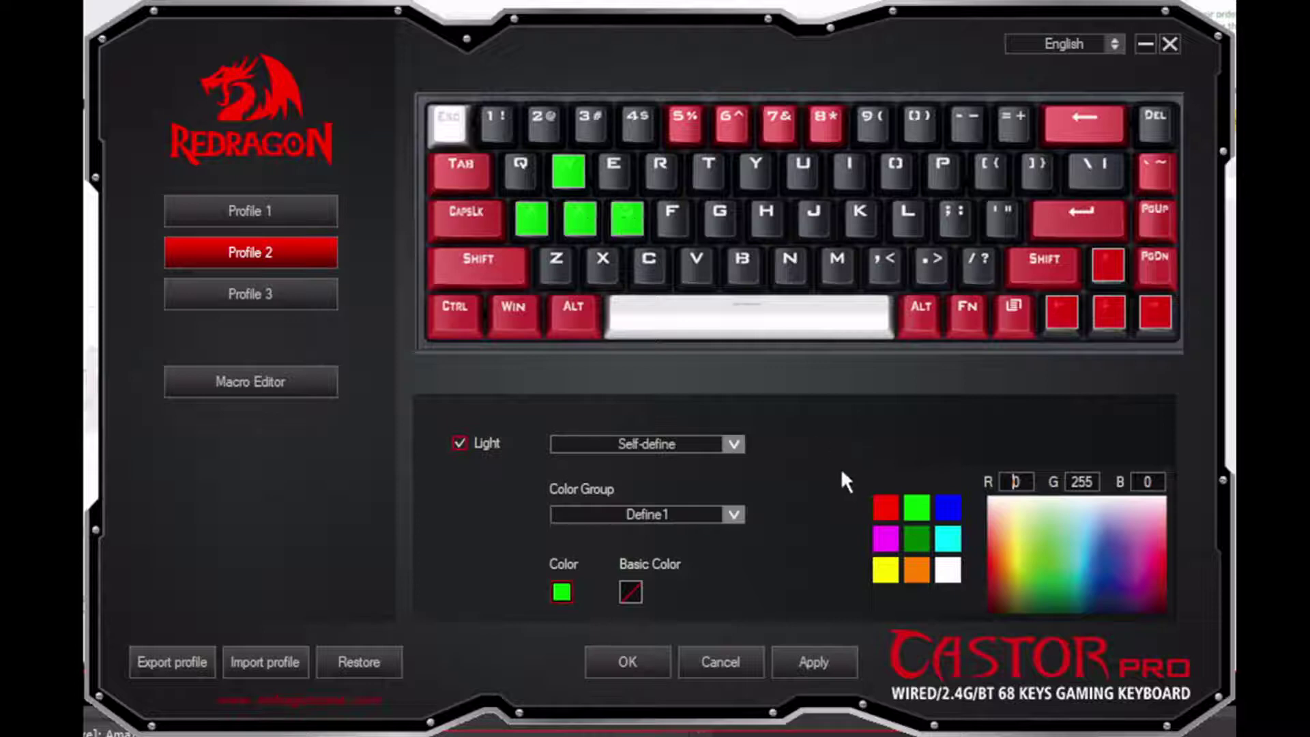
- Set the W, A, S and D keys of the Define1 group back to red
left_click(884, 511)
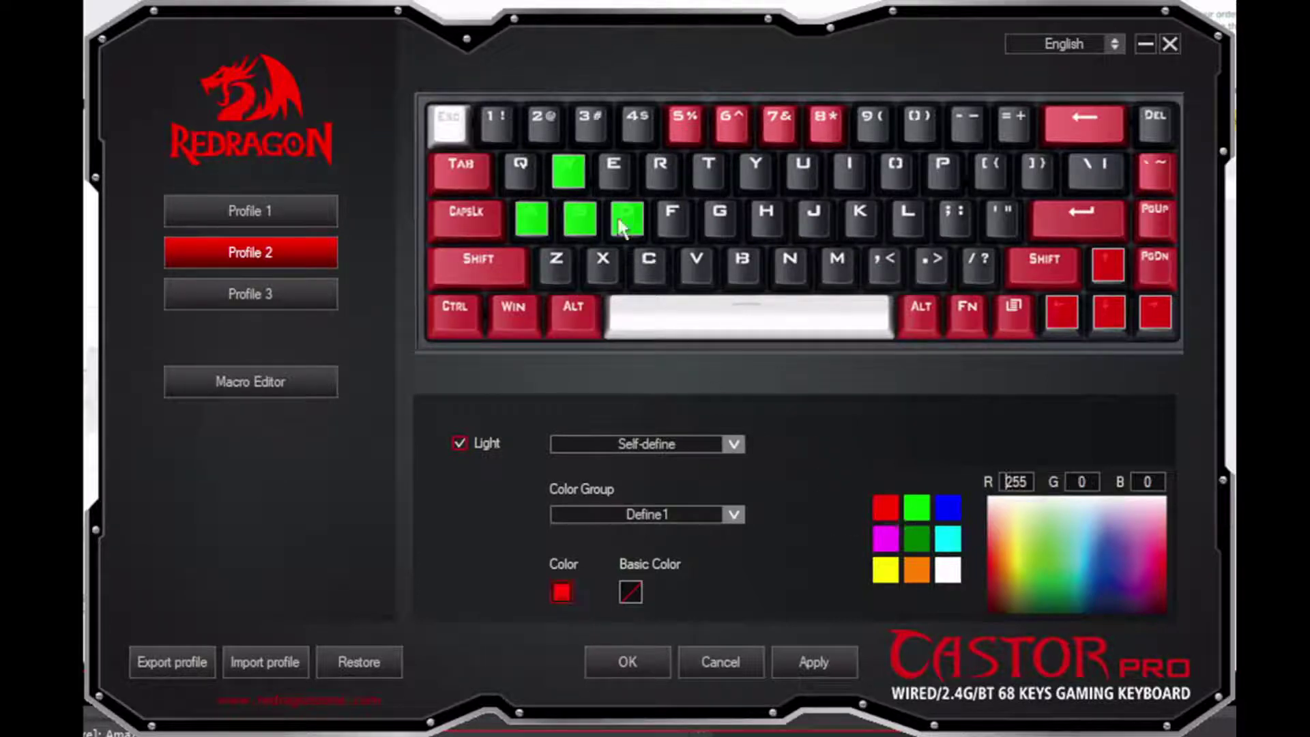
left_click(574, 167)
left_click(531, 217)
left_click(588, 217)
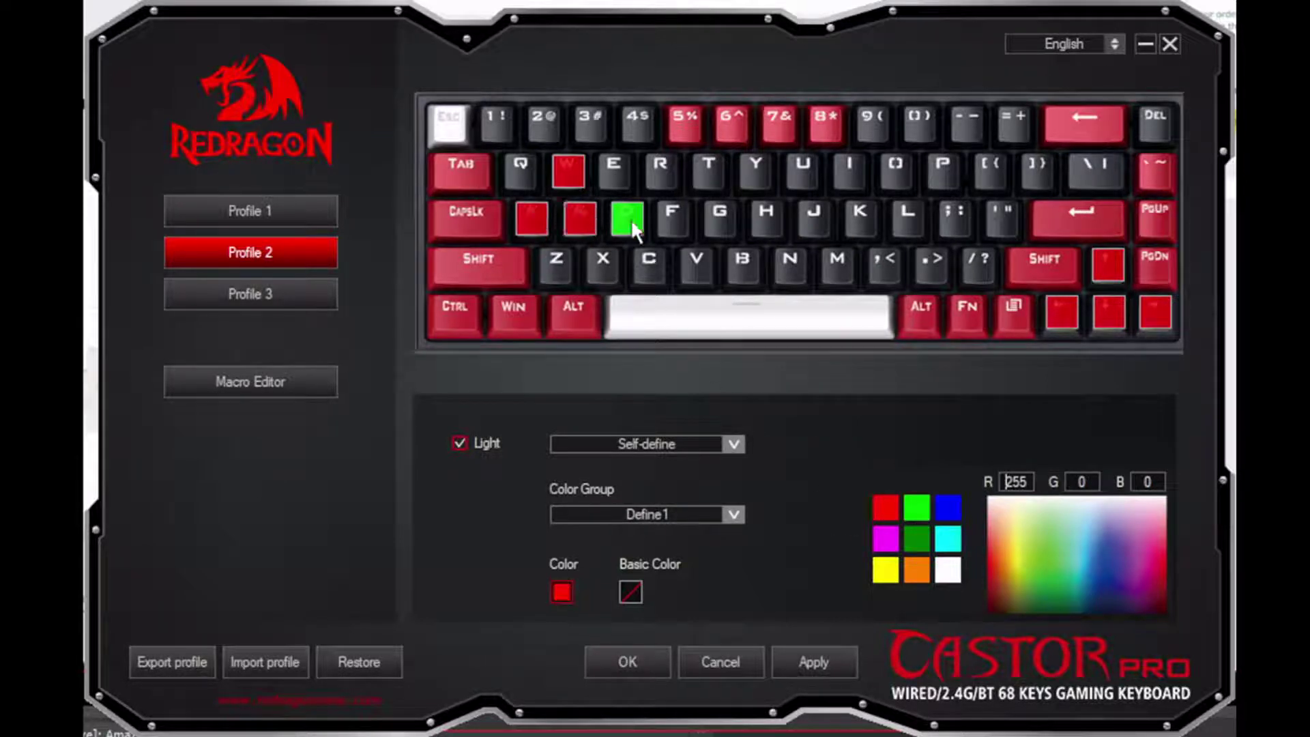
left_click(627, 217)
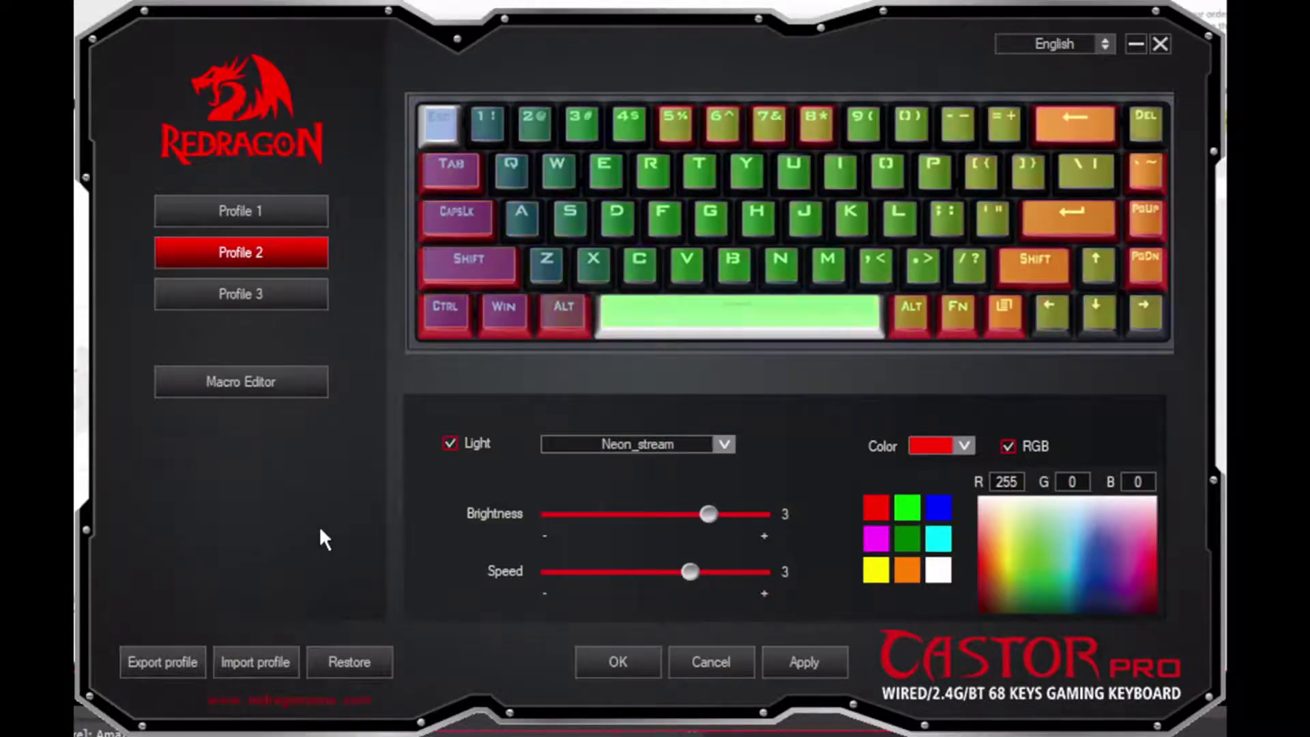
- Open the macro editor and examine the key list of the existing Copy macro
left_click(275, 397)
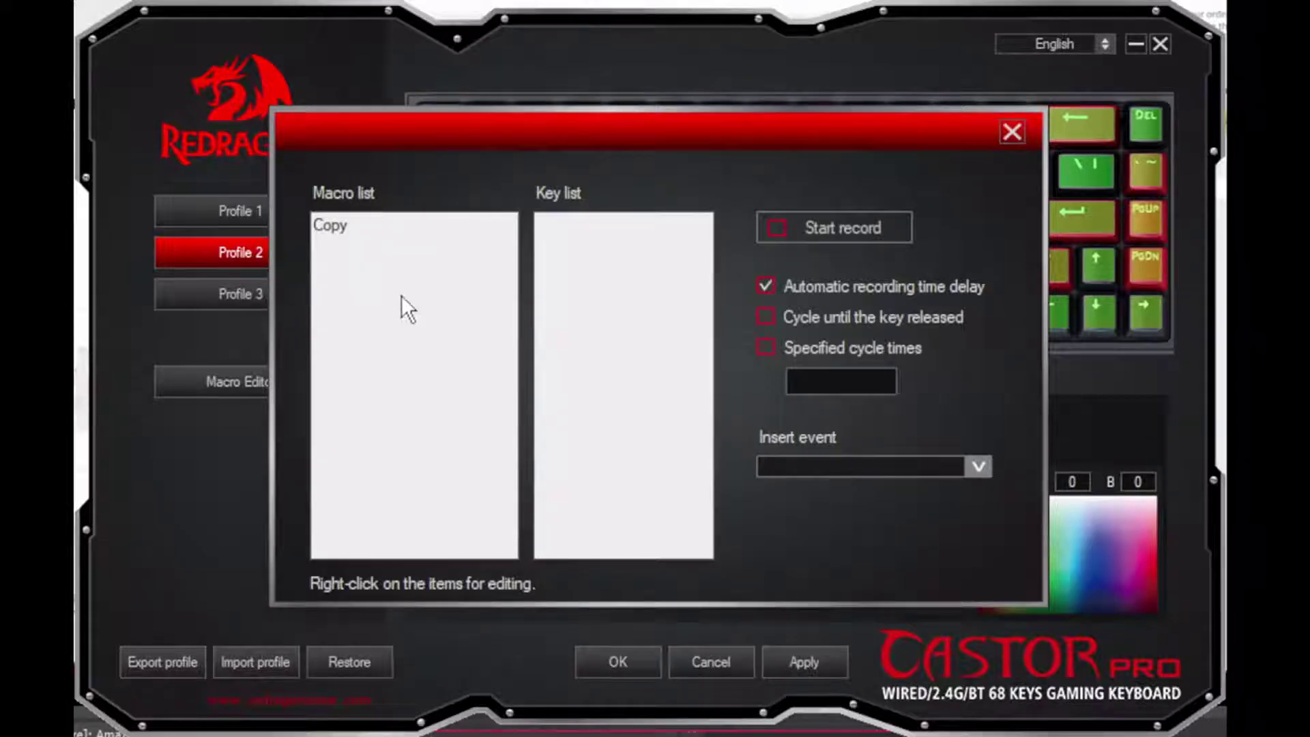
left_click(339, 227)
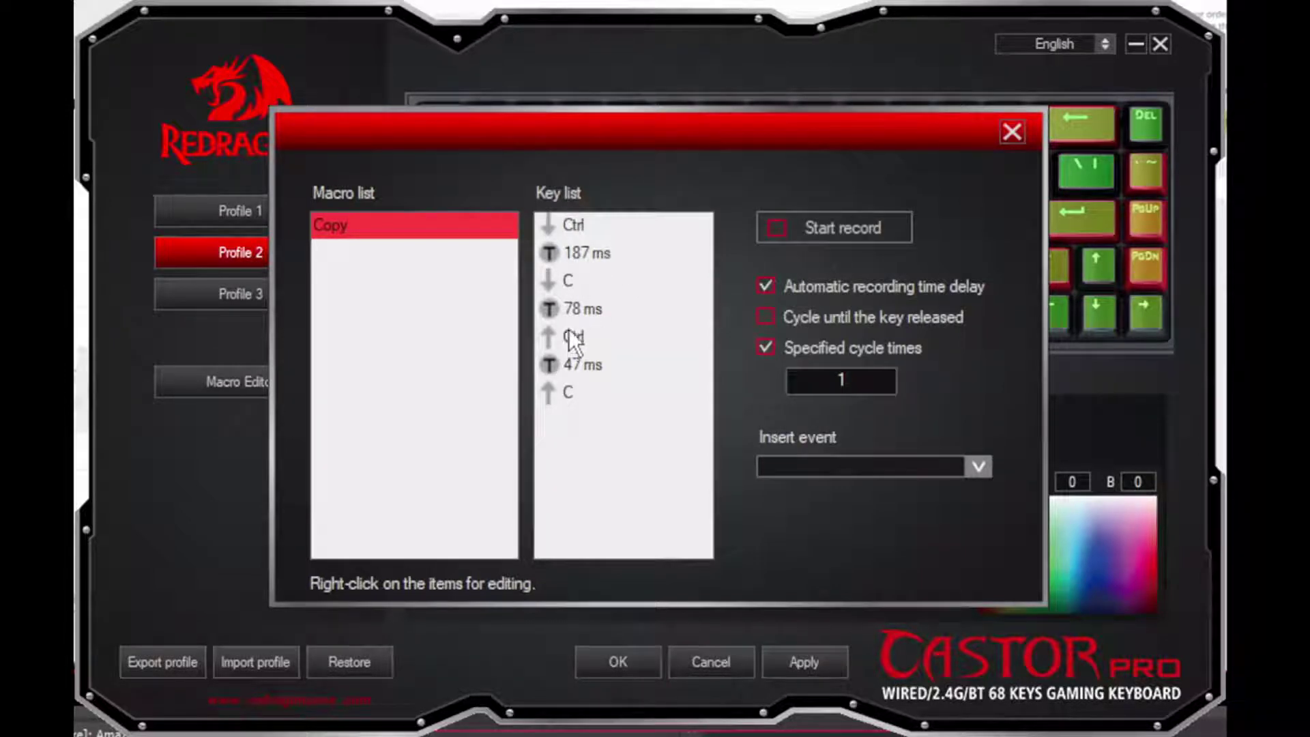
left_click(444, 284)
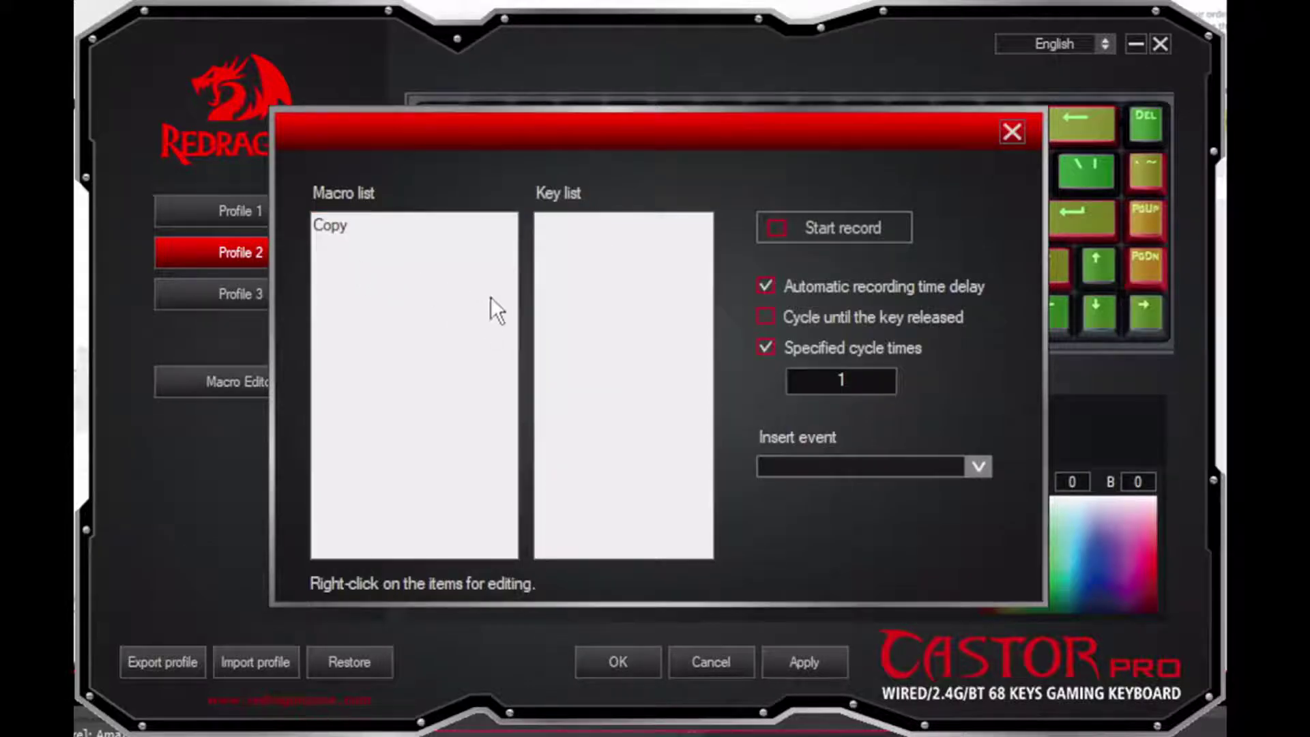
- Create a macro named Paste and record Ctrl+V as its key sequence
right_click(493, 343)
left_click(529, 357)
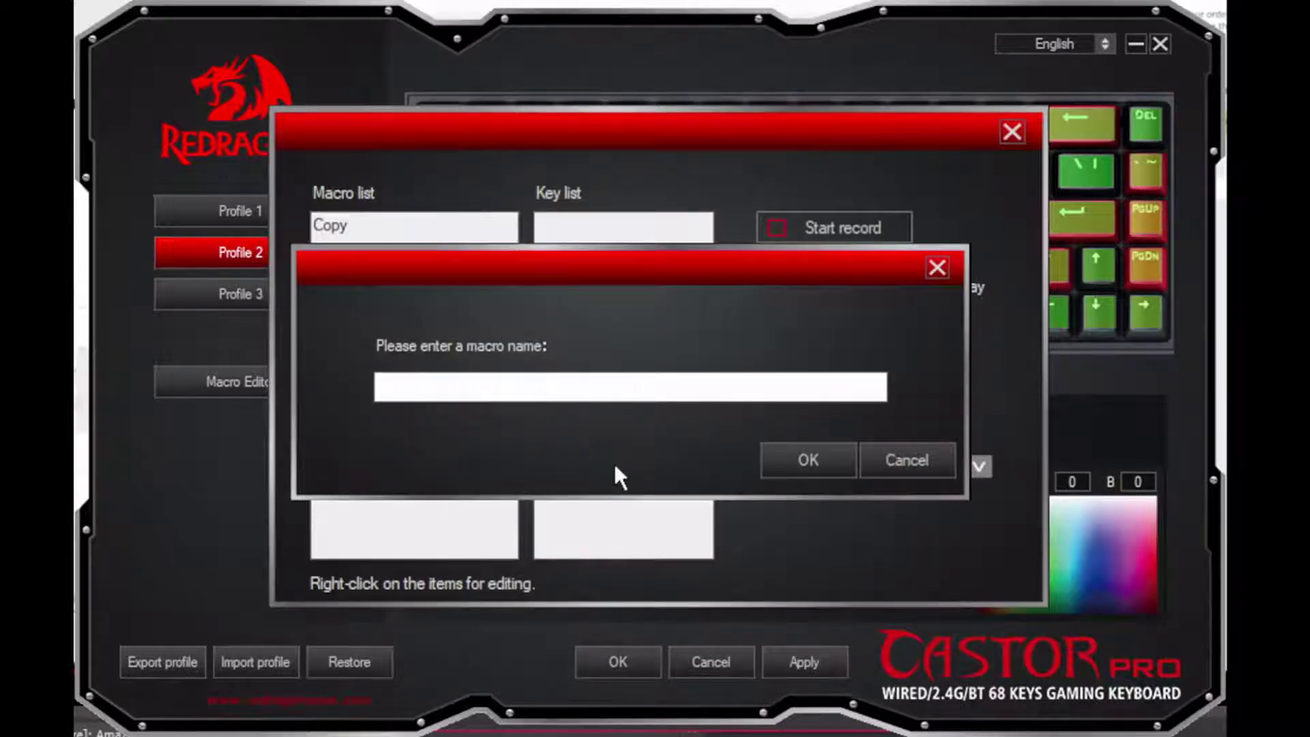
type("Paste")
key("Return")
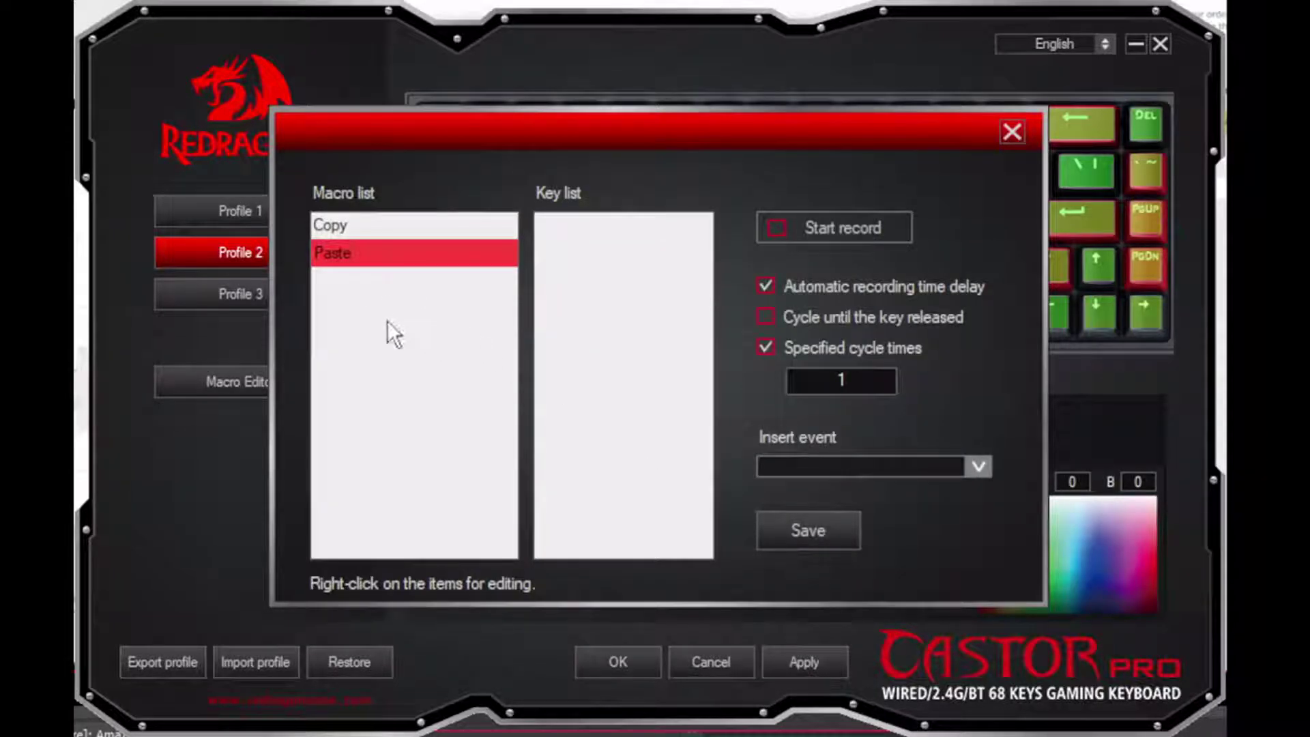
left_click(775, 227)
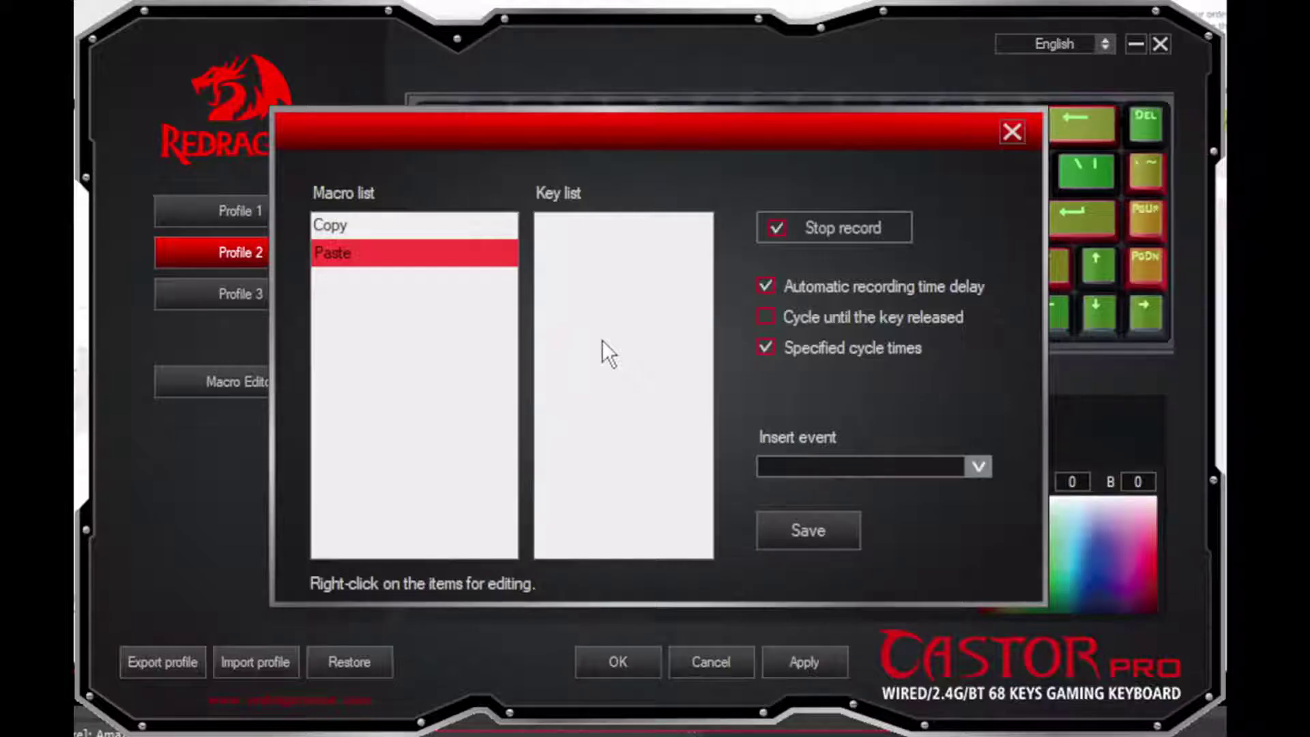
key("ctrl+v")
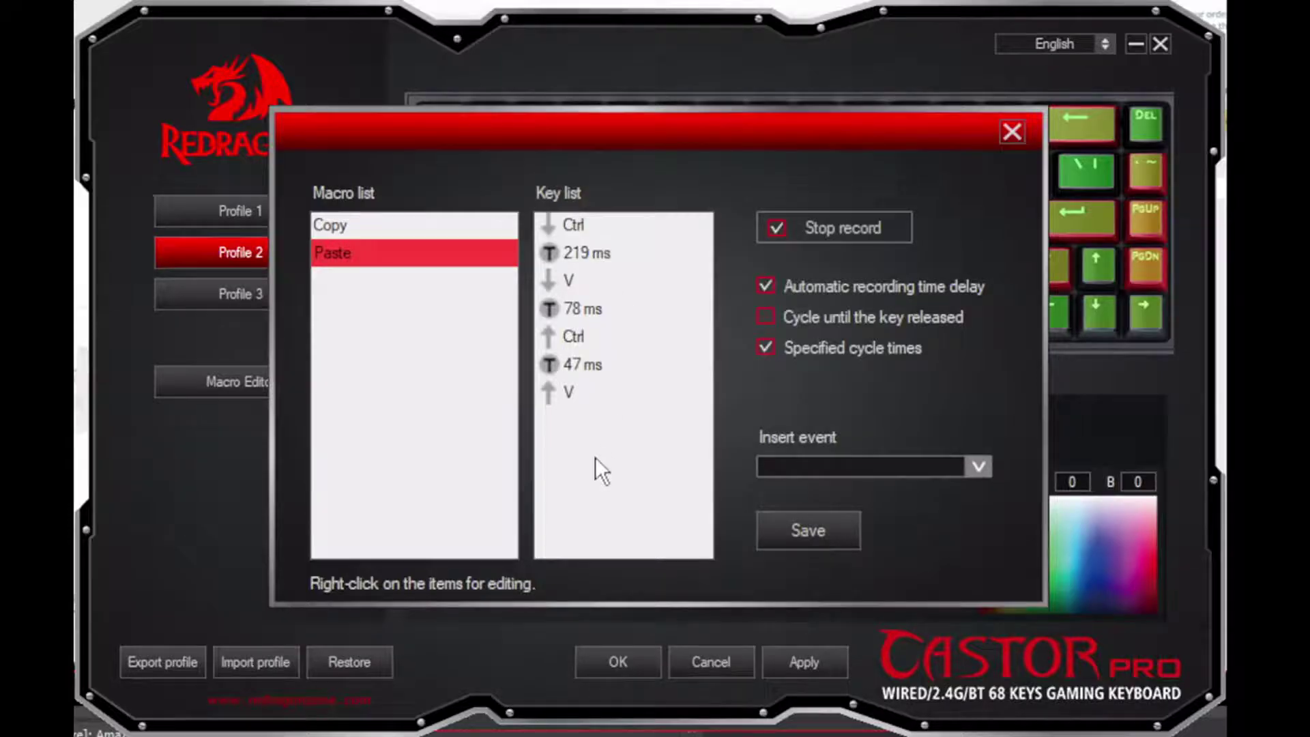
left_click(774, 229)
- Insert a key-down event for C at the end of the Paste macro and delete it again
left_click(784, 519)
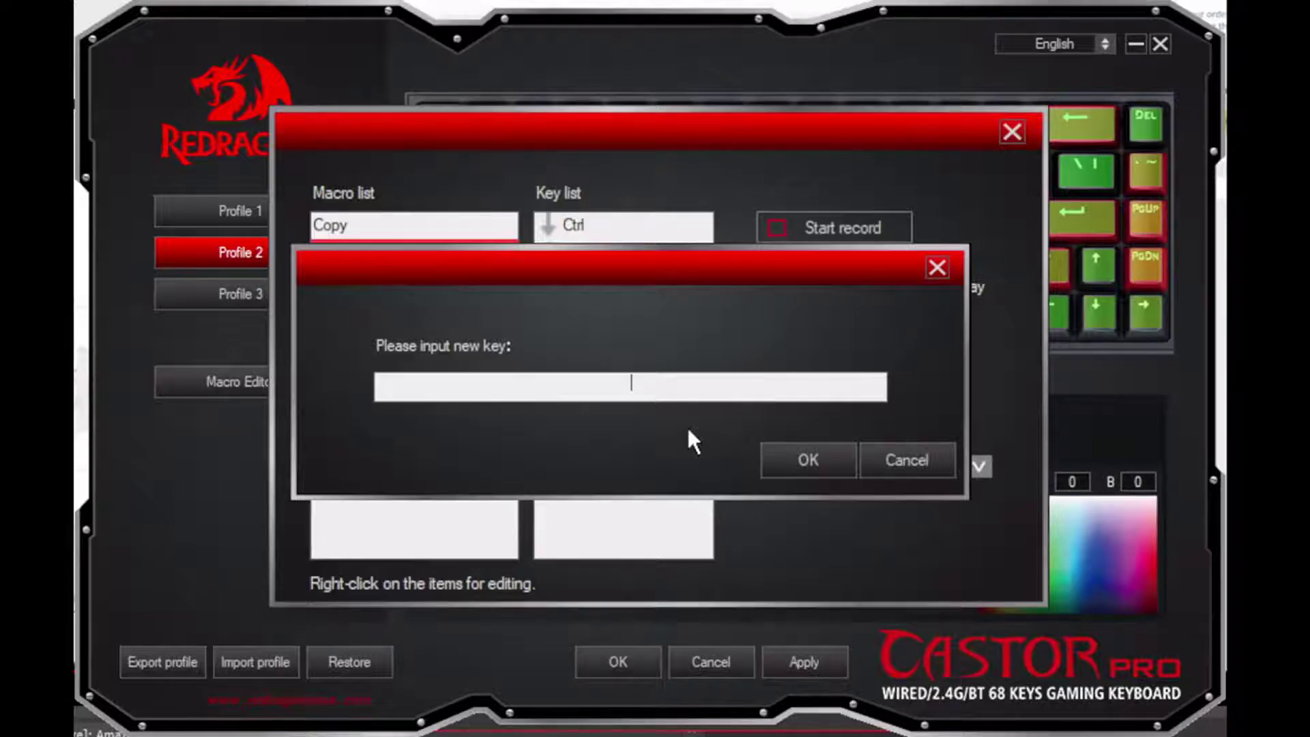
key("c")
left_click(822, 462)
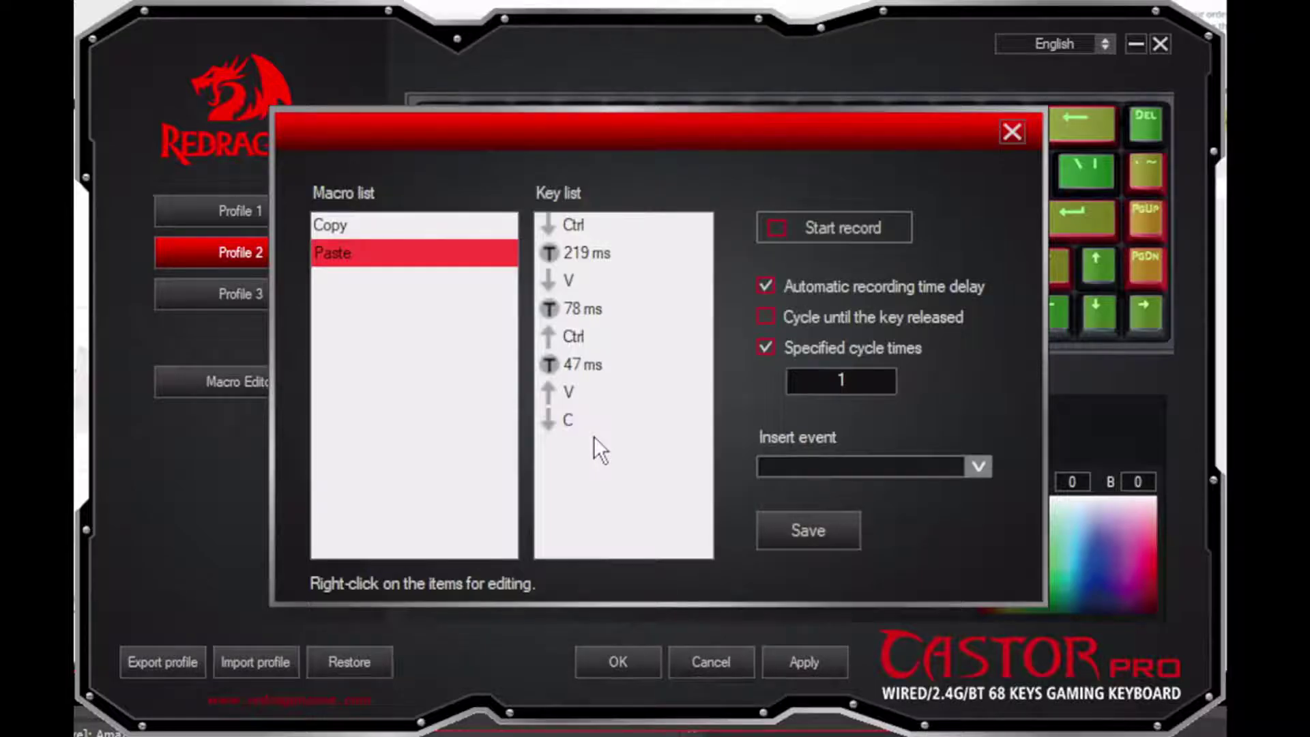
left_click(570, 422)
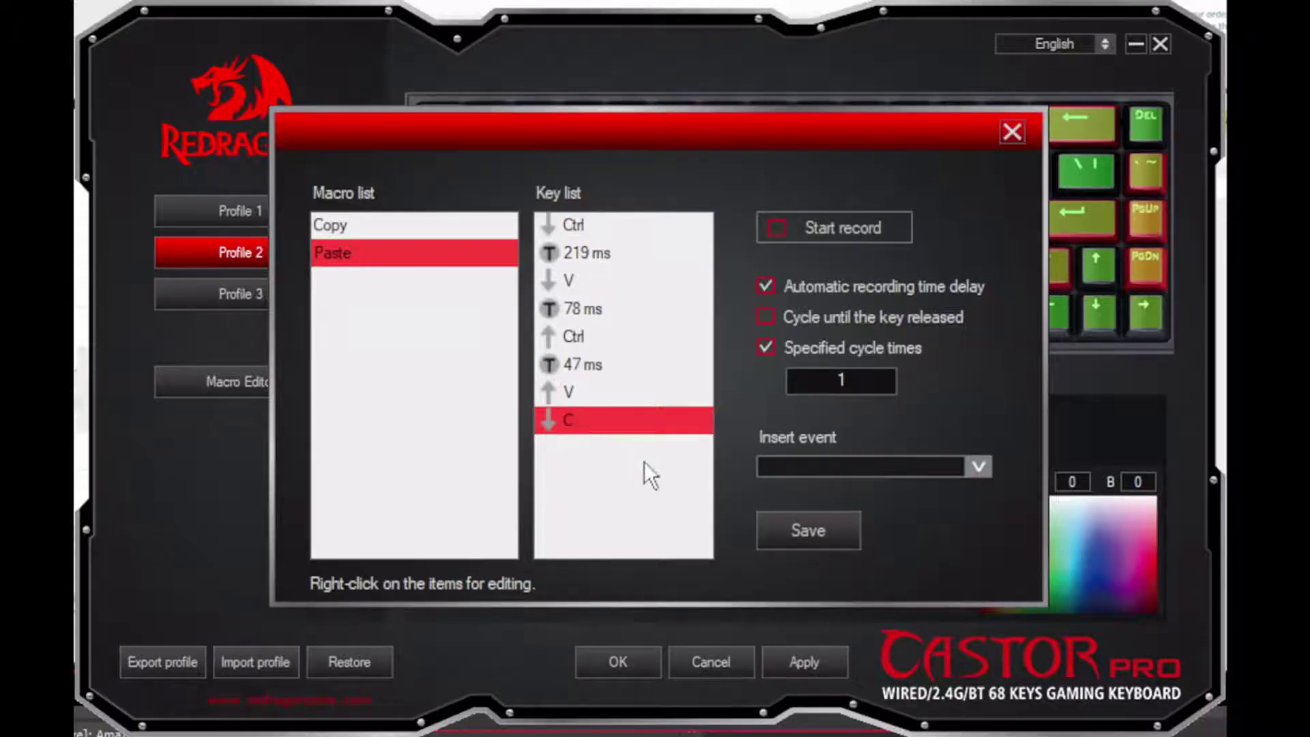
key("Delete")
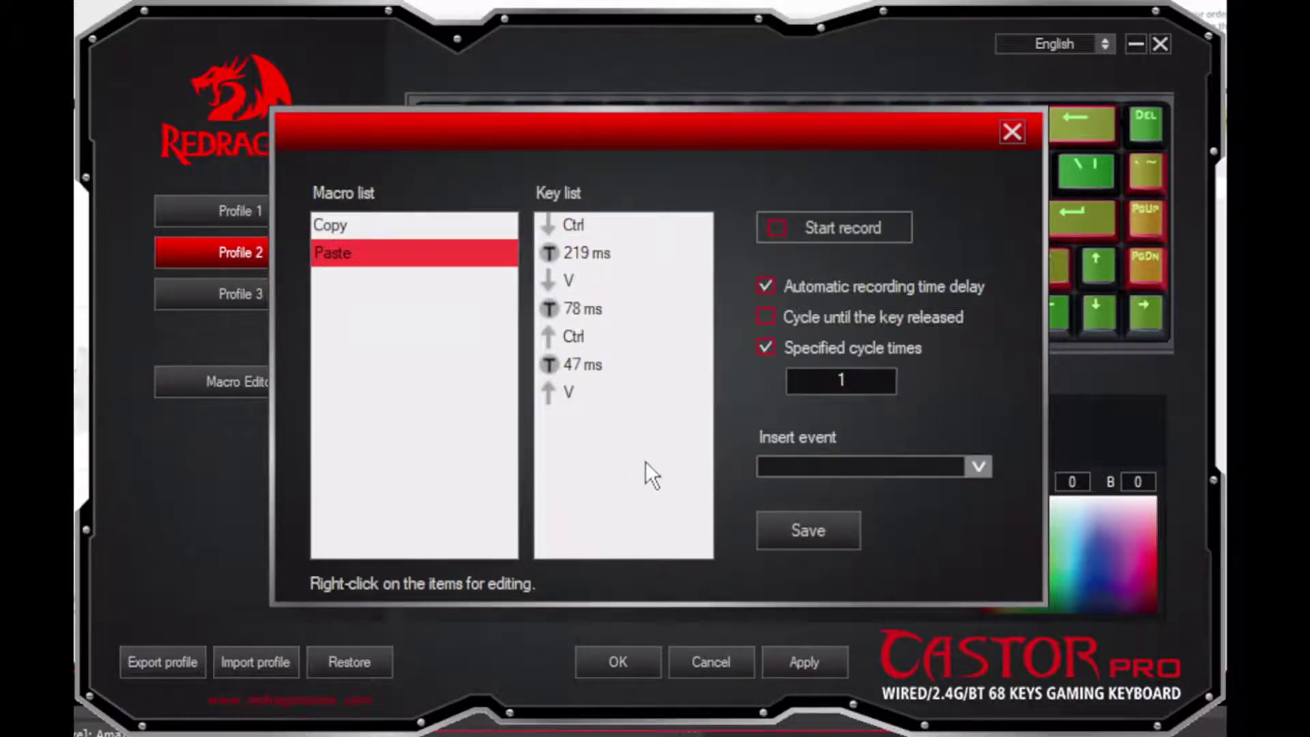
- Save the Paste macro, leave the macro editor and turn off the keyboard's lighting
left_click(784, 534)
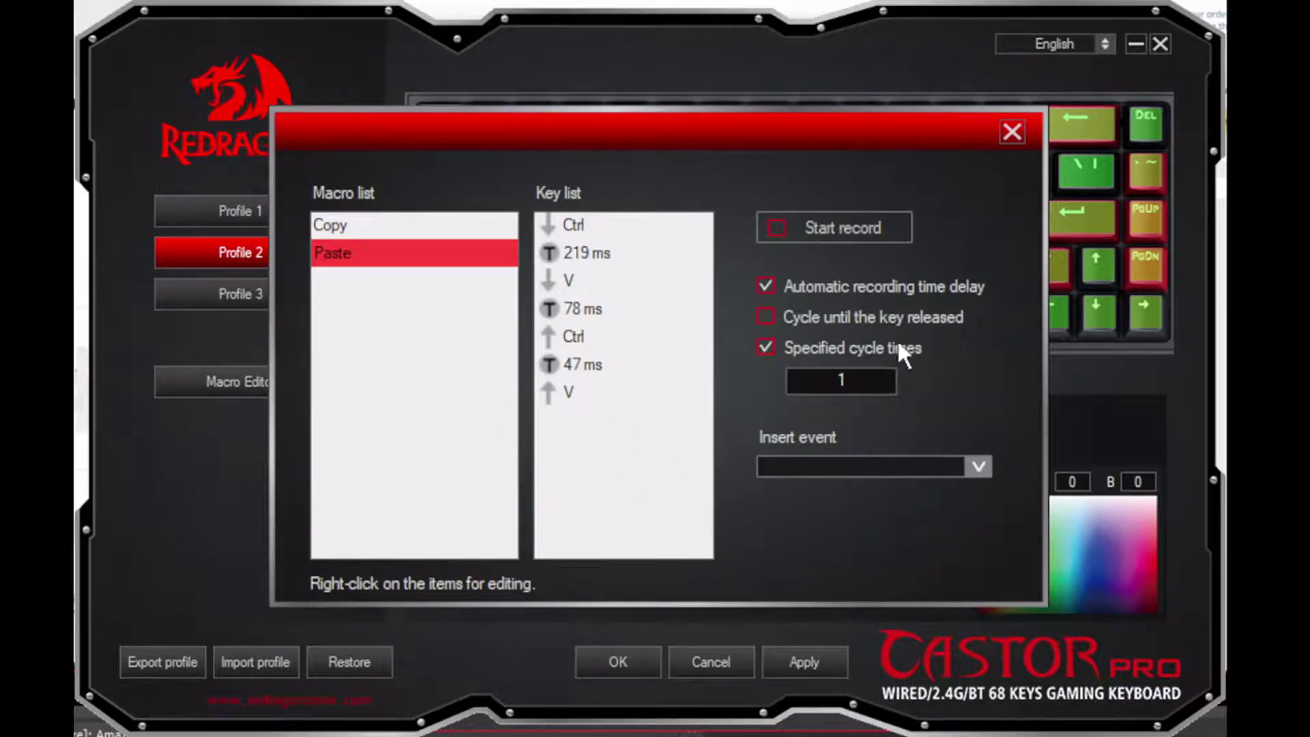
left_click(1012, 131)
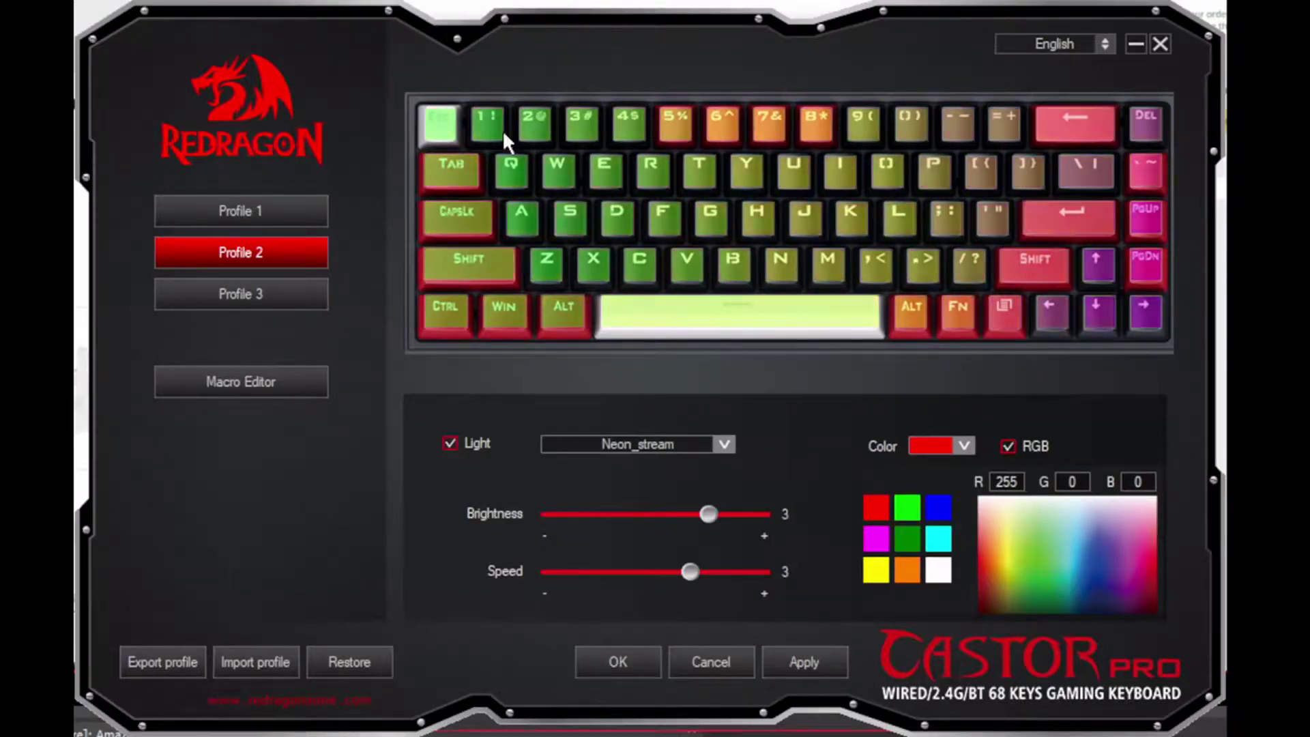
left_click(447, 441)
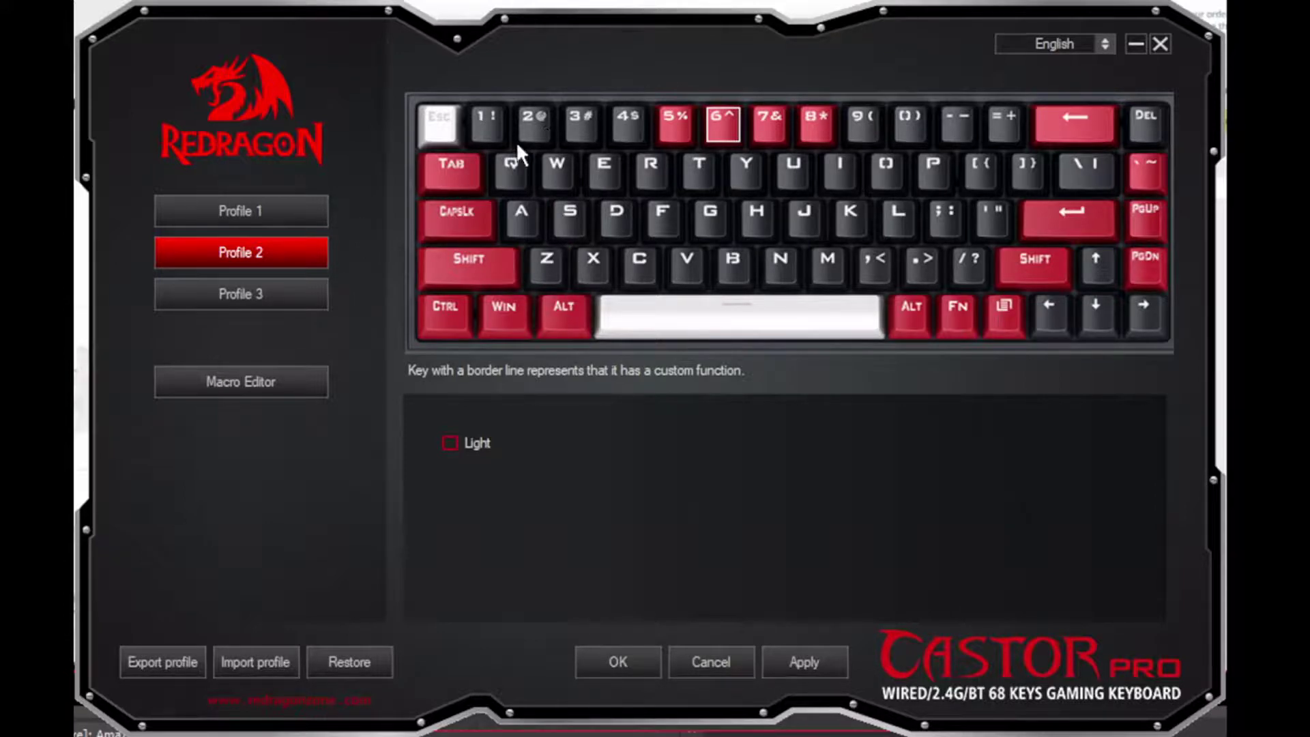
- Look through the key assignment, macro and media functions for the 1 key and assign it the Copy macro
left_click(487, 121)
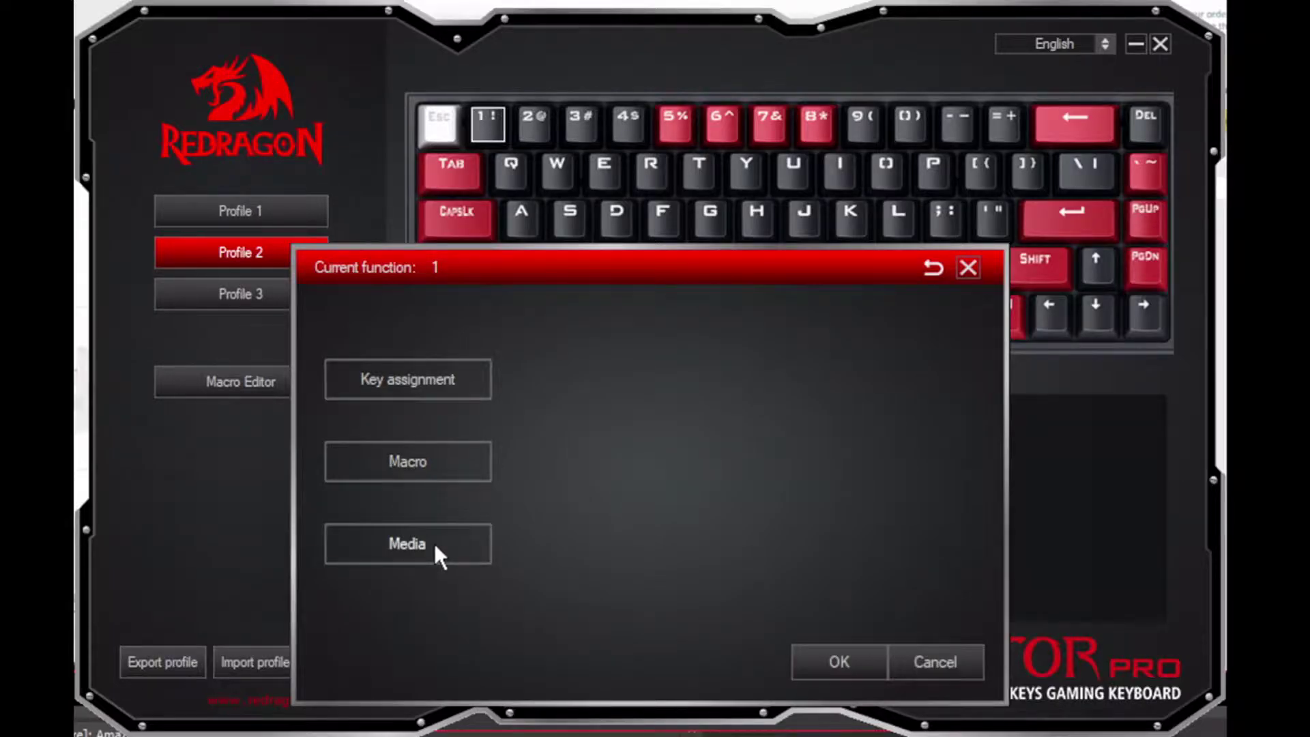
left_click(418, 379)
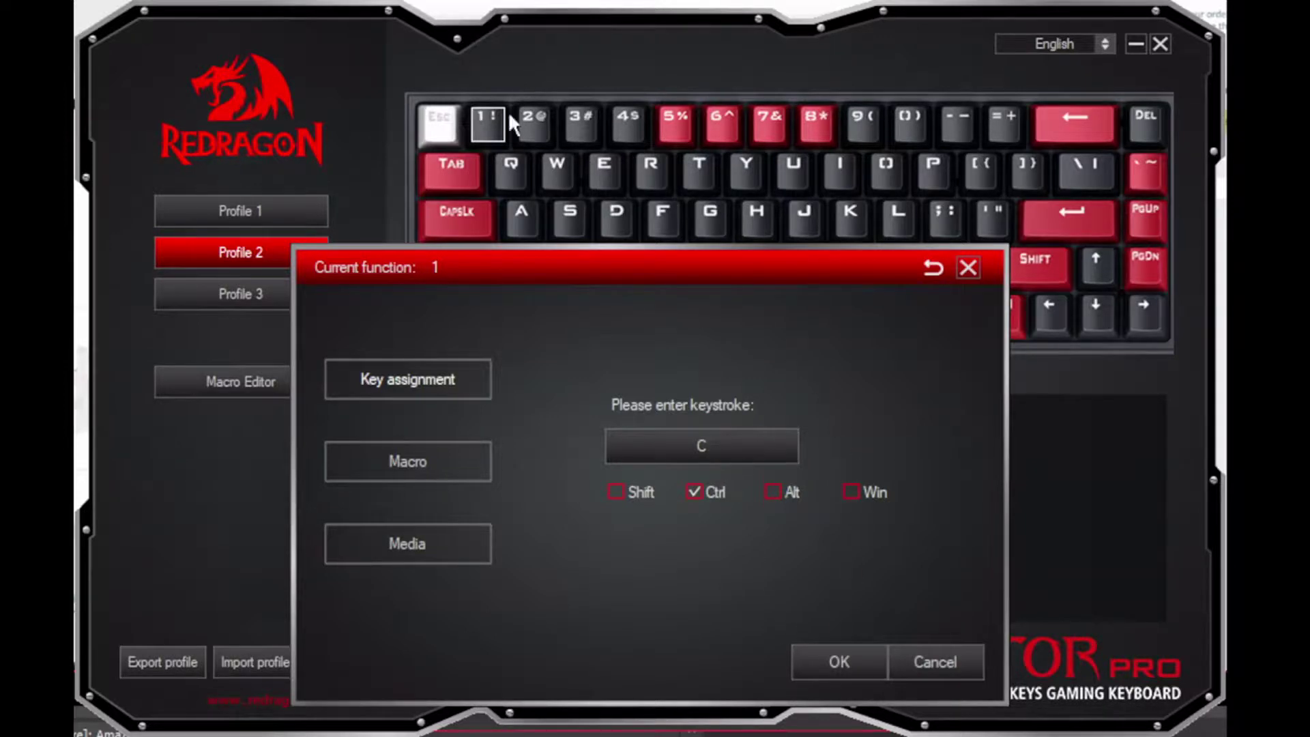
left_click(413, 453)
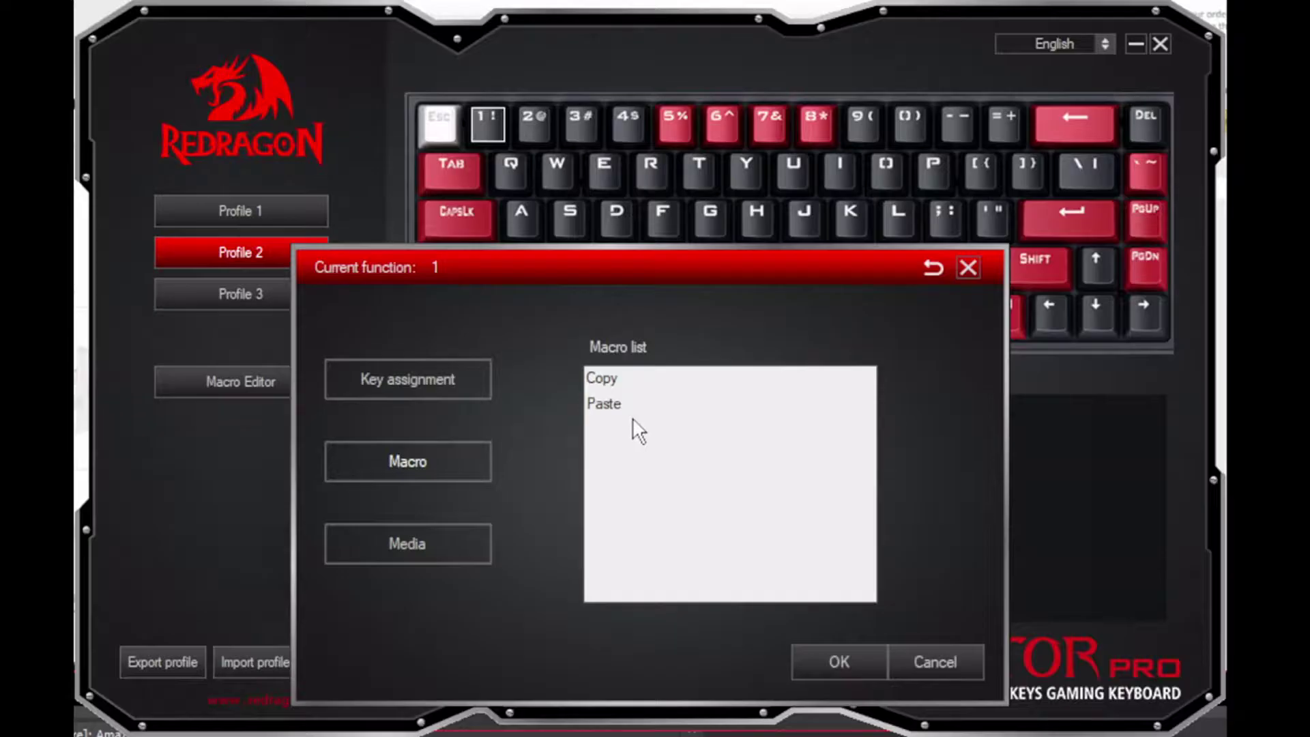
left_click(607, 379)
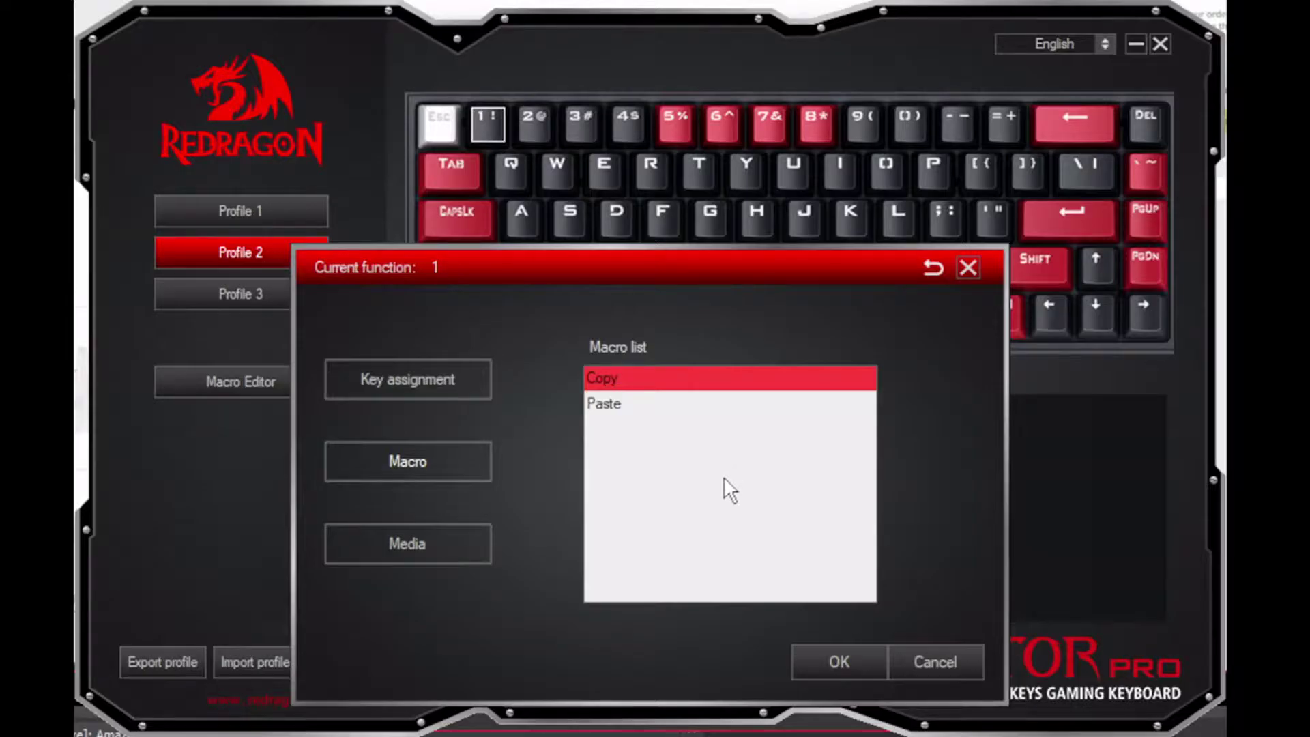
left_click(448, 541)
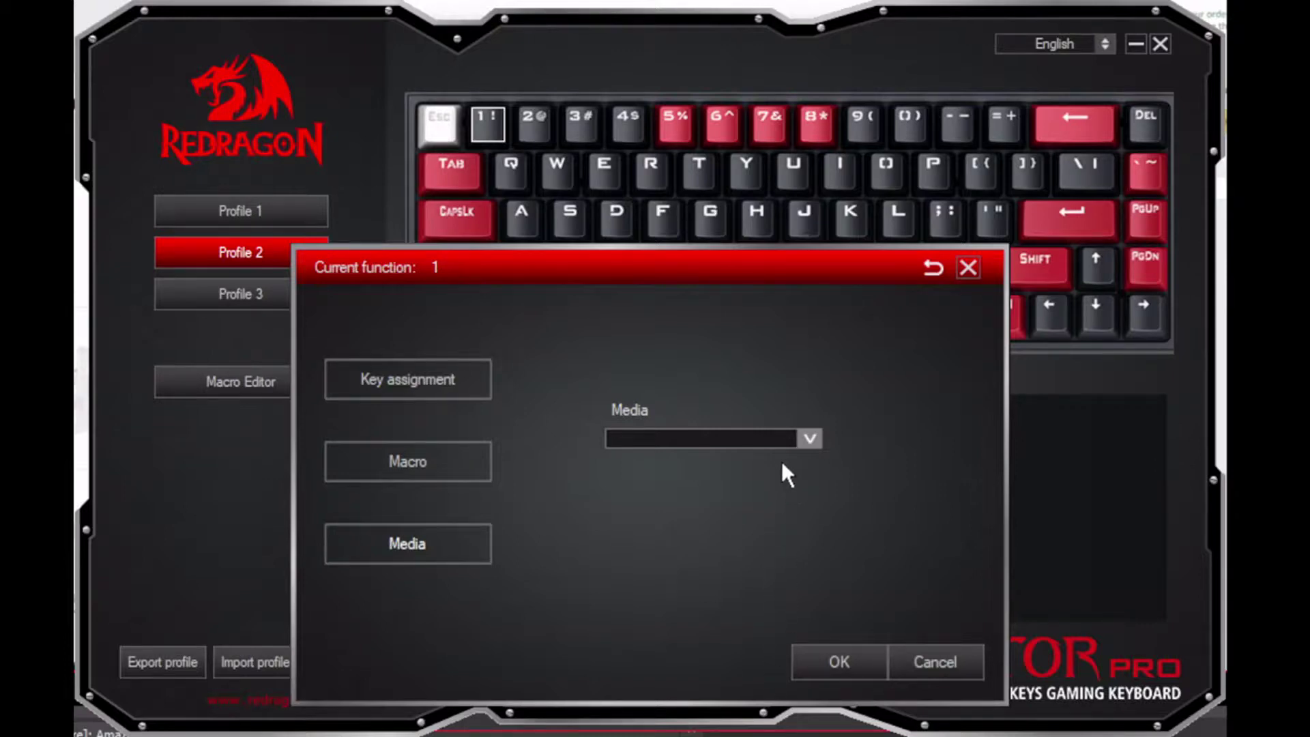
left_click(402, 481)
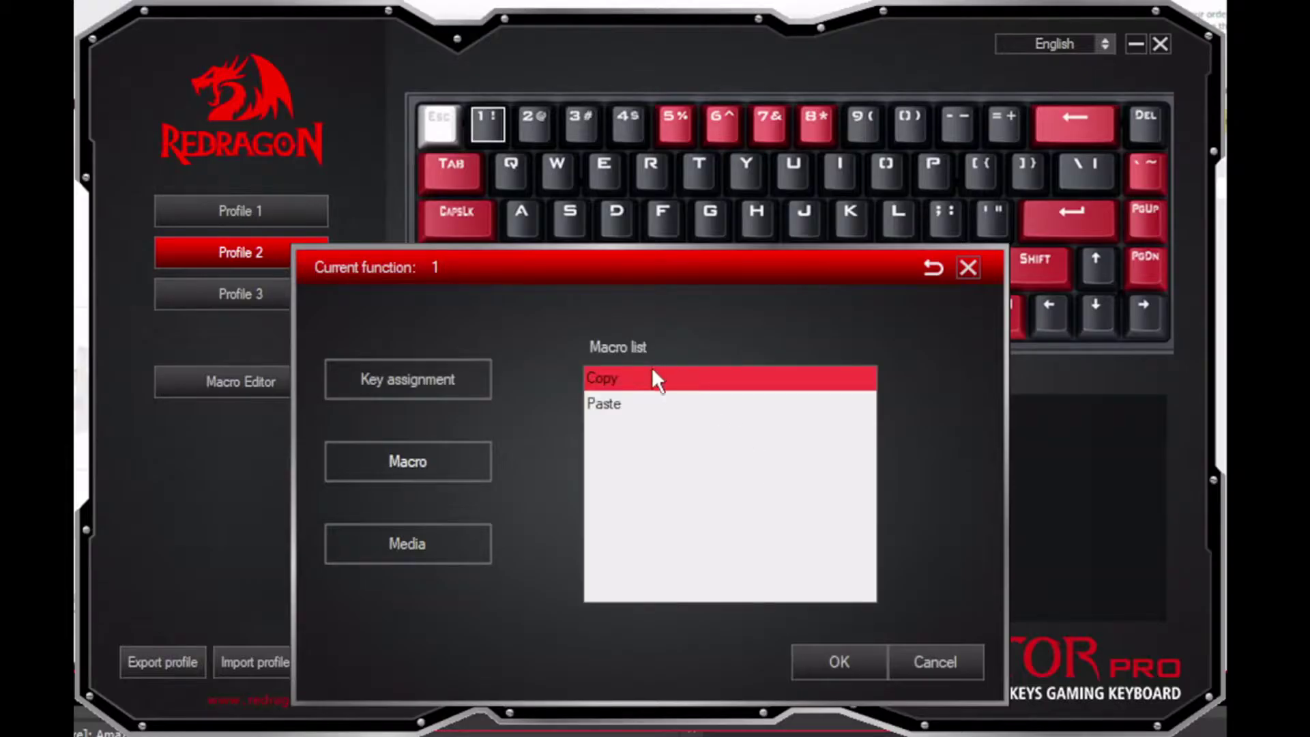
left_click(840, 662)
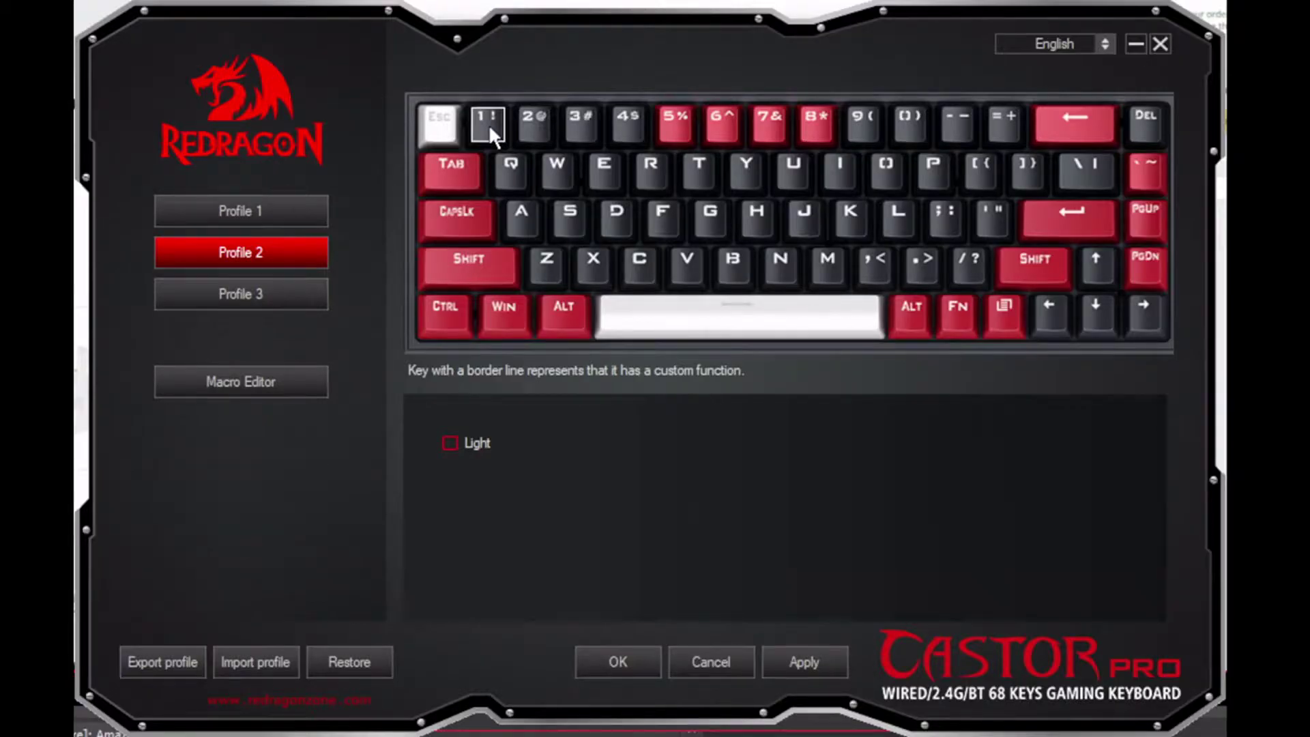
- Assign the Paste macro to the 2 key
left_click(527, 117)
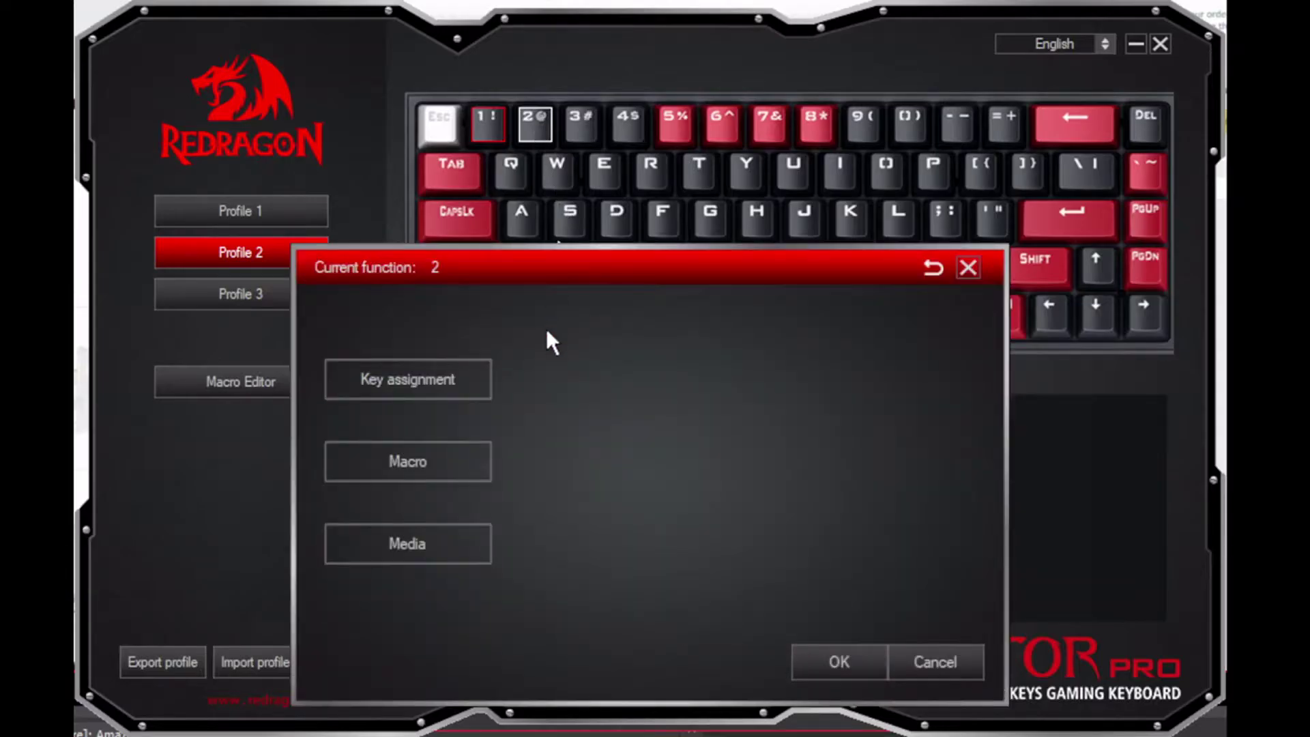
left_click(489, 456)
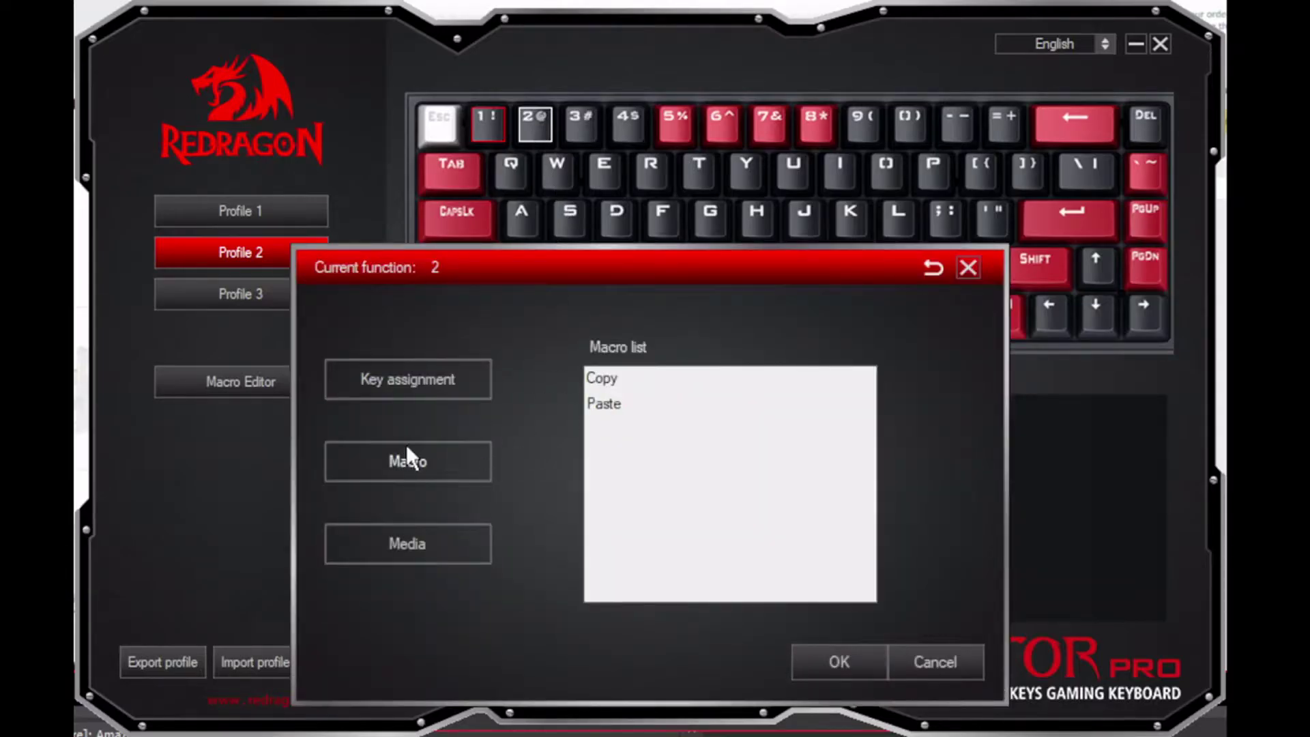
left_click(613, 406)
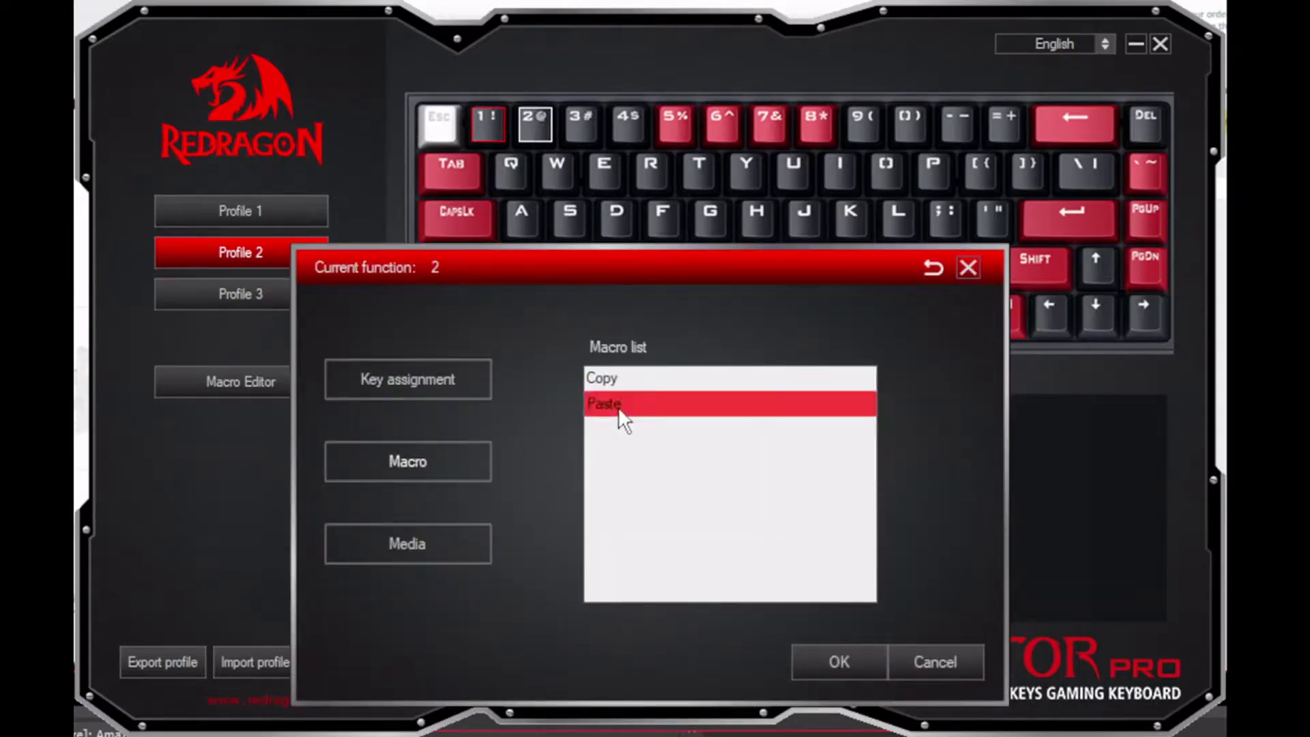
left_click(836, 663)
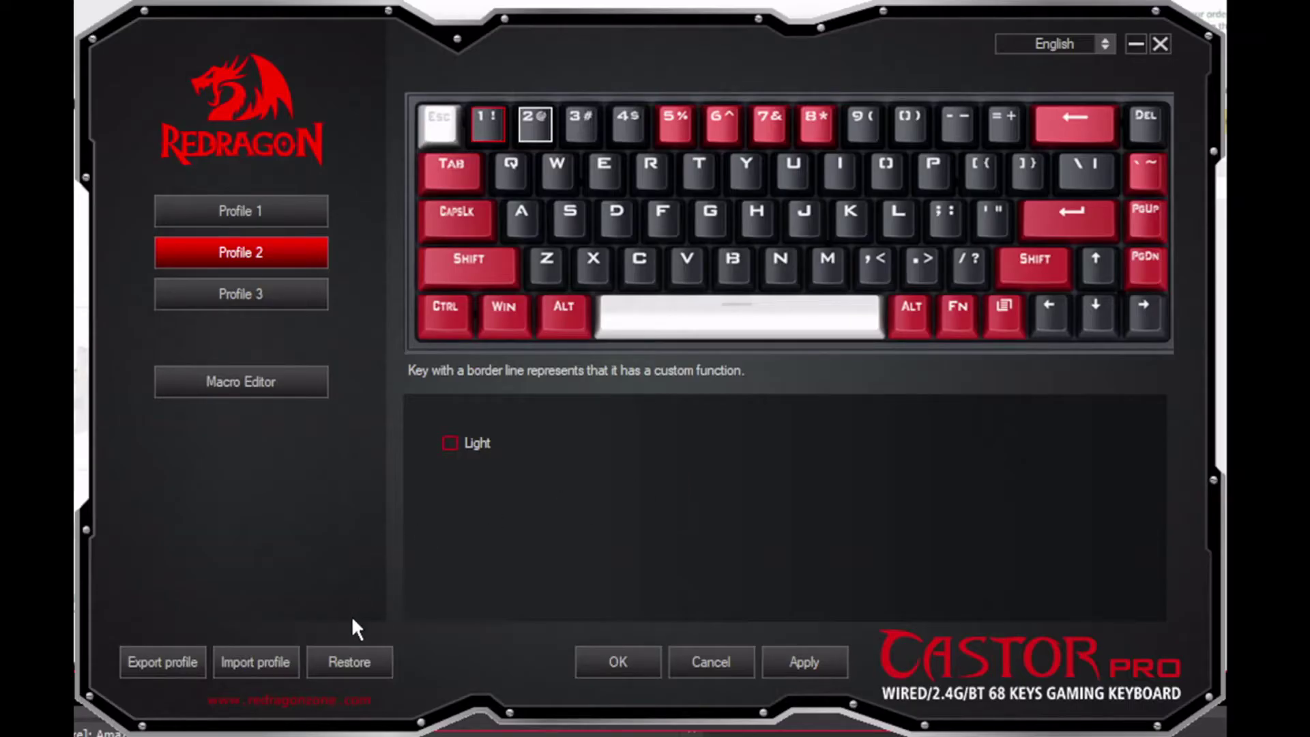
- Restore Profile 2, confirming the reset of its custom key functions
left_click(376, 661)
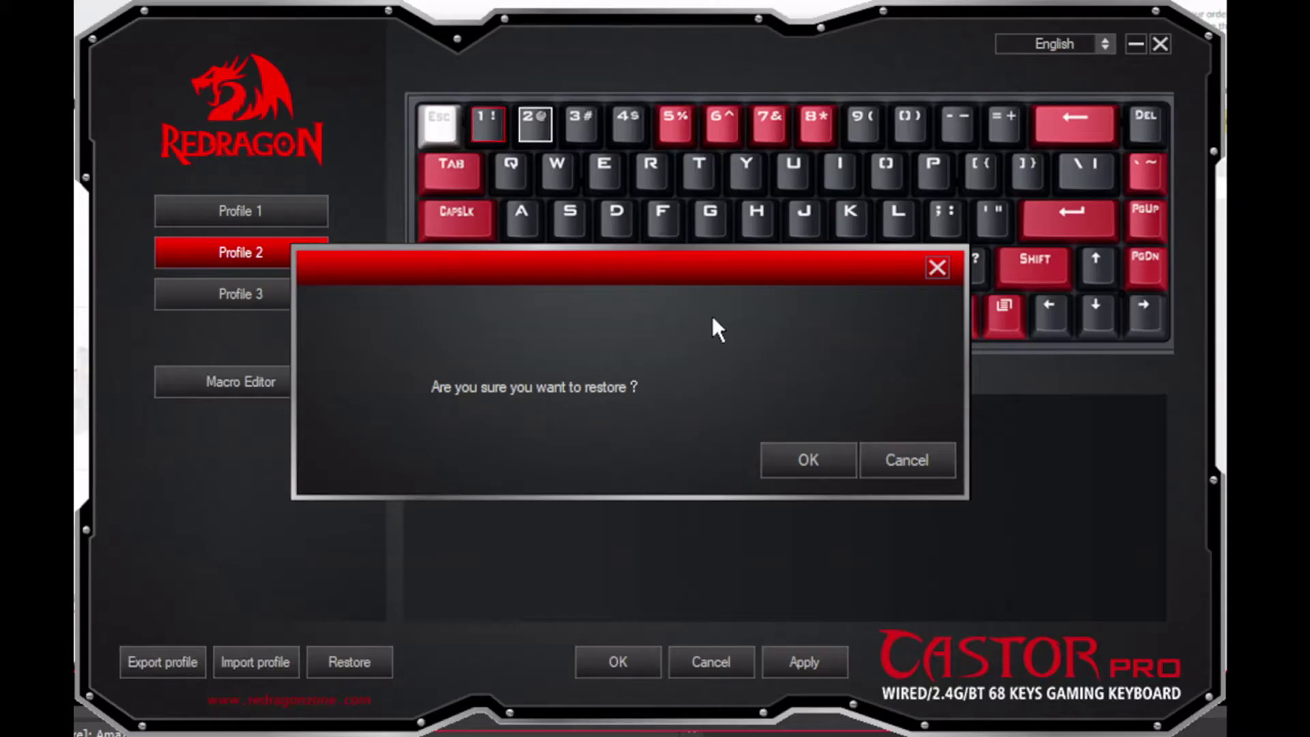
left_click(788, 457)
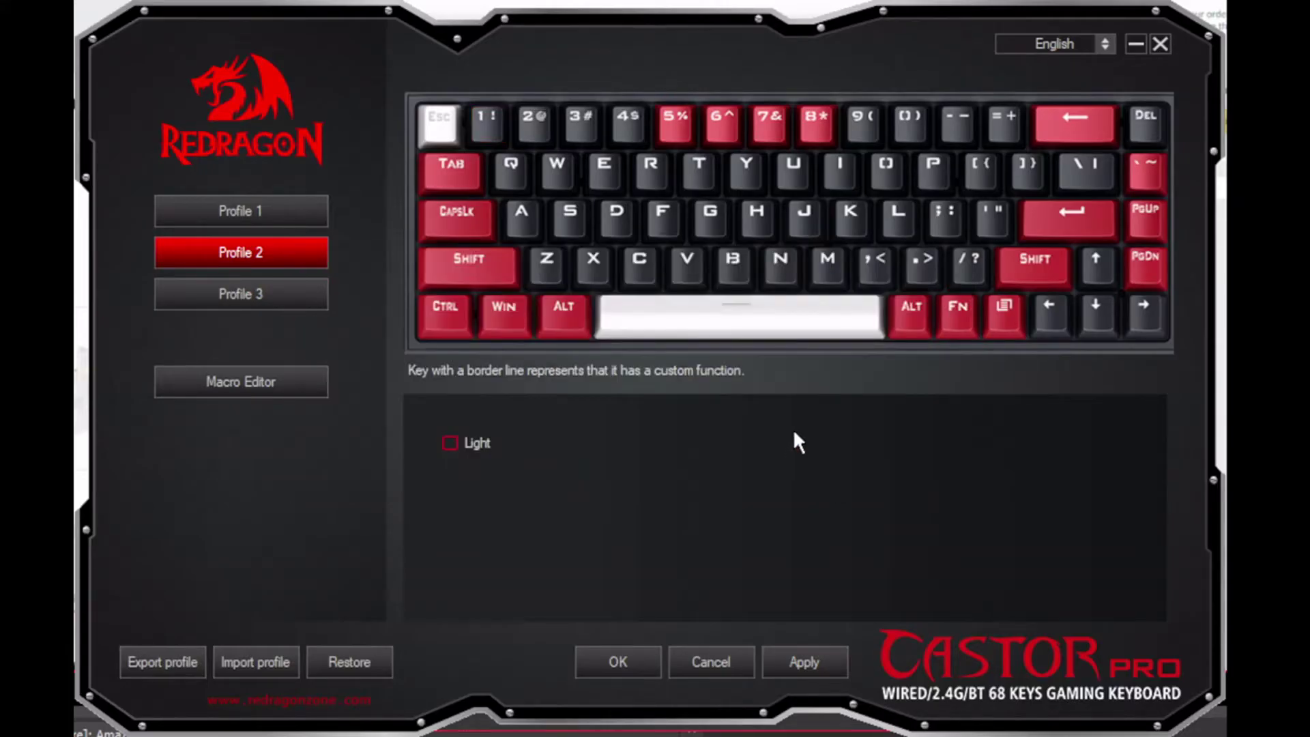